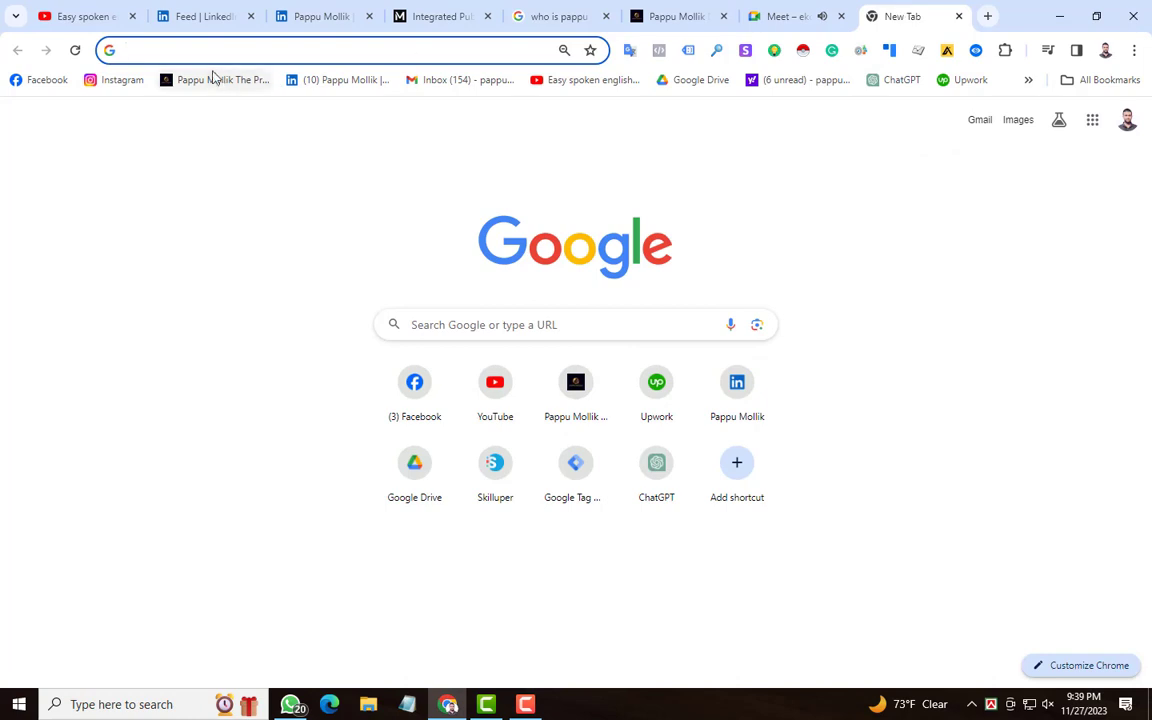
# Step: Search Google for "google ads" and open the official Google Ads home page from the results
pyautogui.click(210, 53)
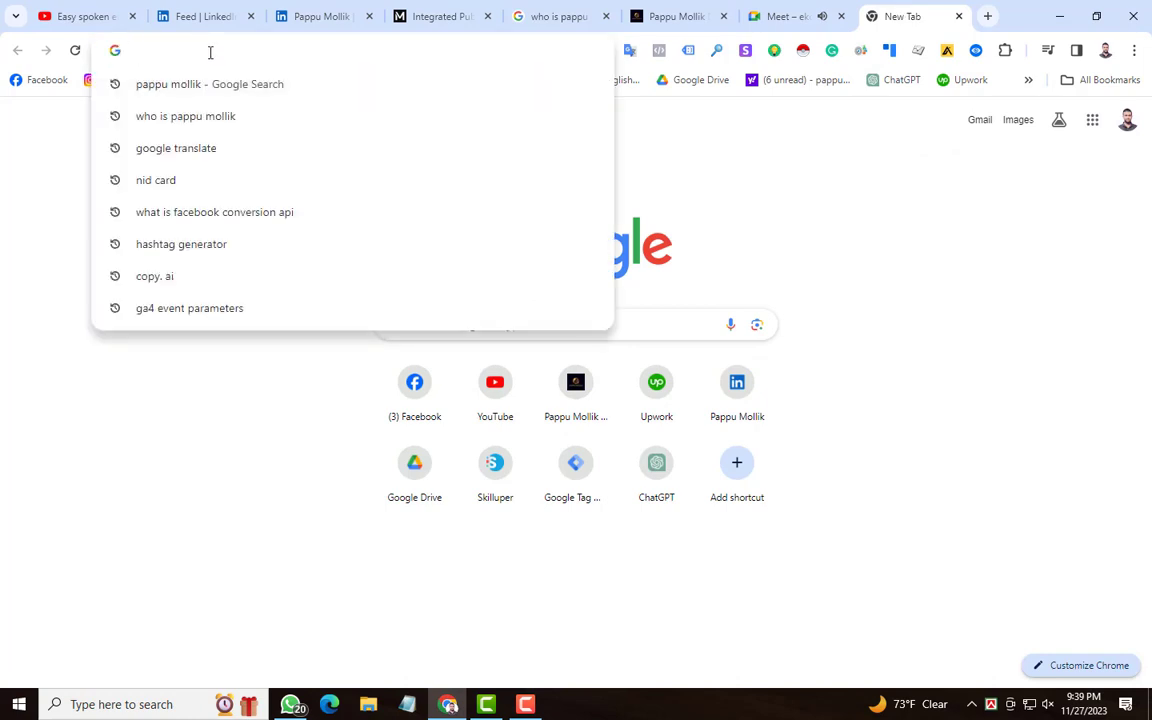
pyautogui.write('google ads')
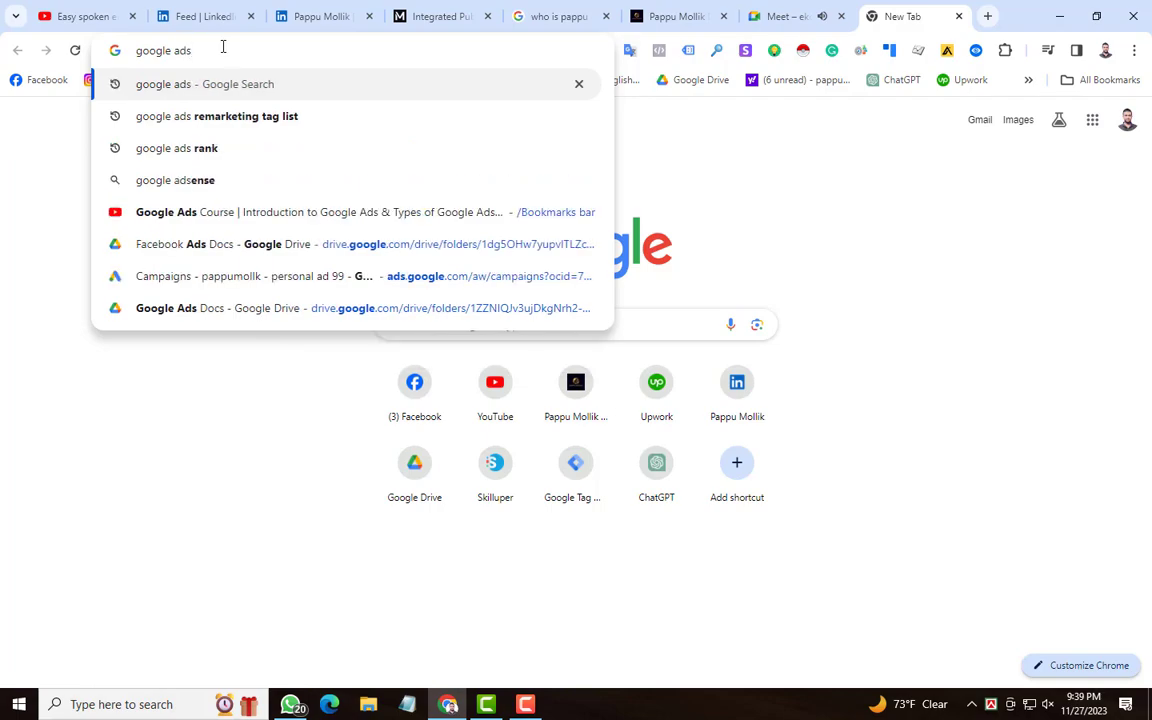
pyautogui.press('Return')
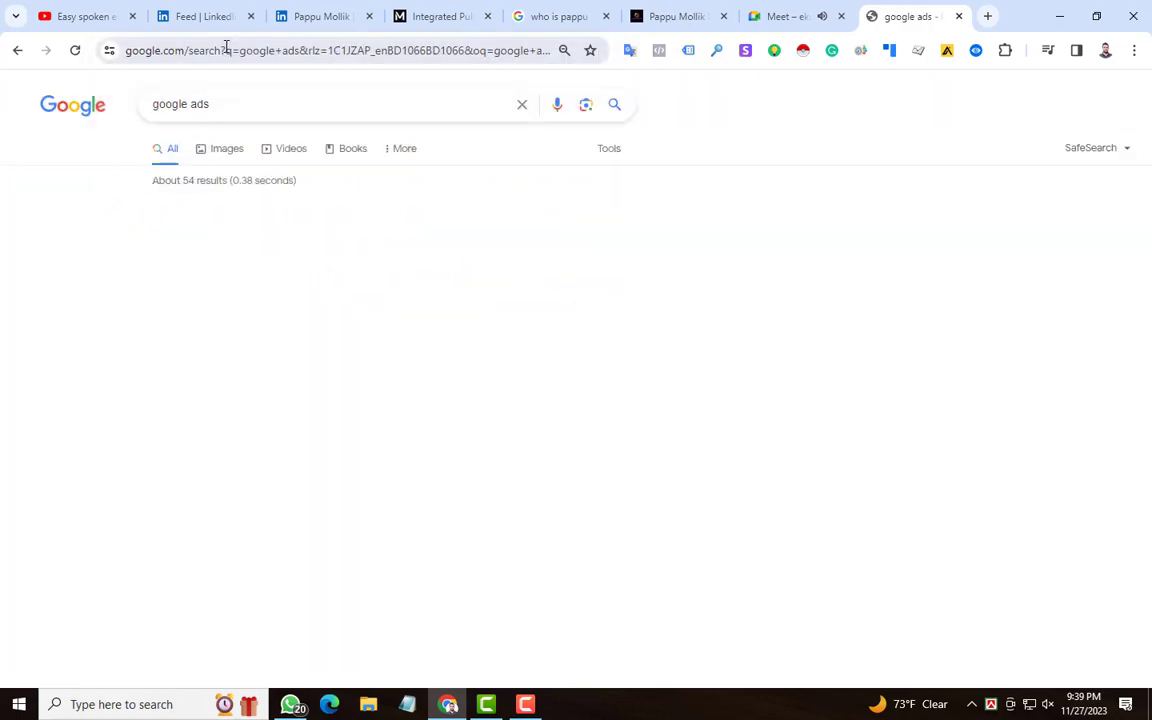
pyautogui.scroll(-3, 74, 297)
pyautogui.scroll(-3, 74, 297)
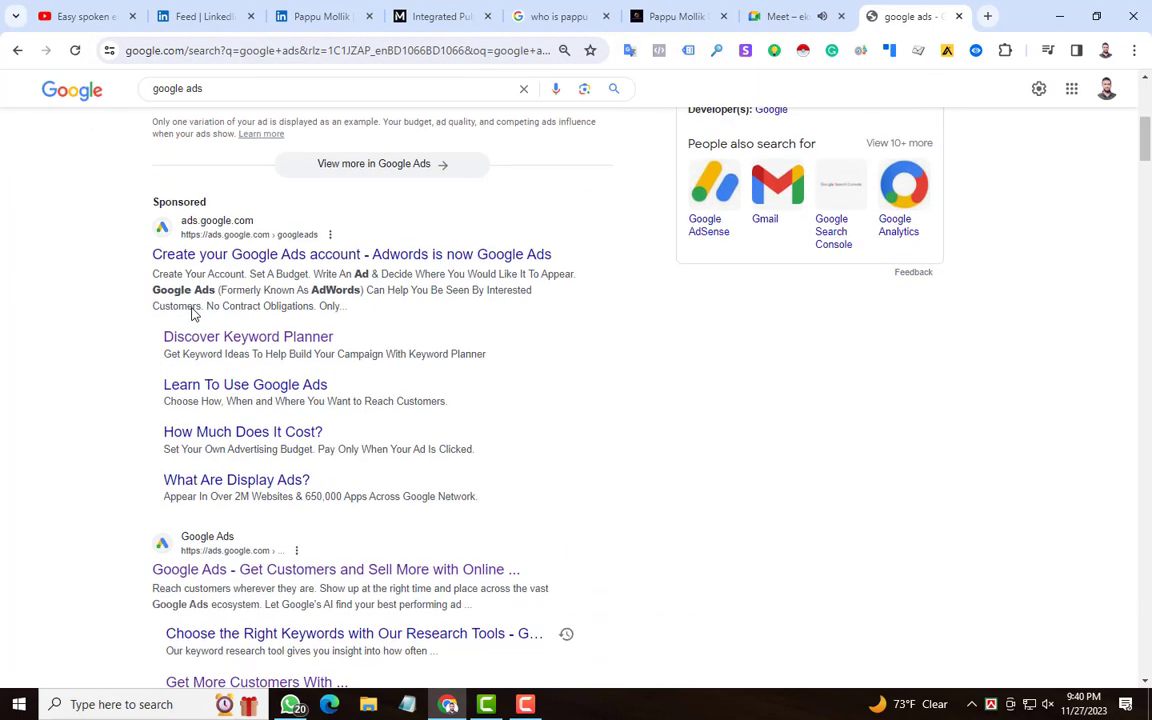
pyautogui.scroll(-2, 134, 463)
pyautogui.scroll(3, 198, 510)
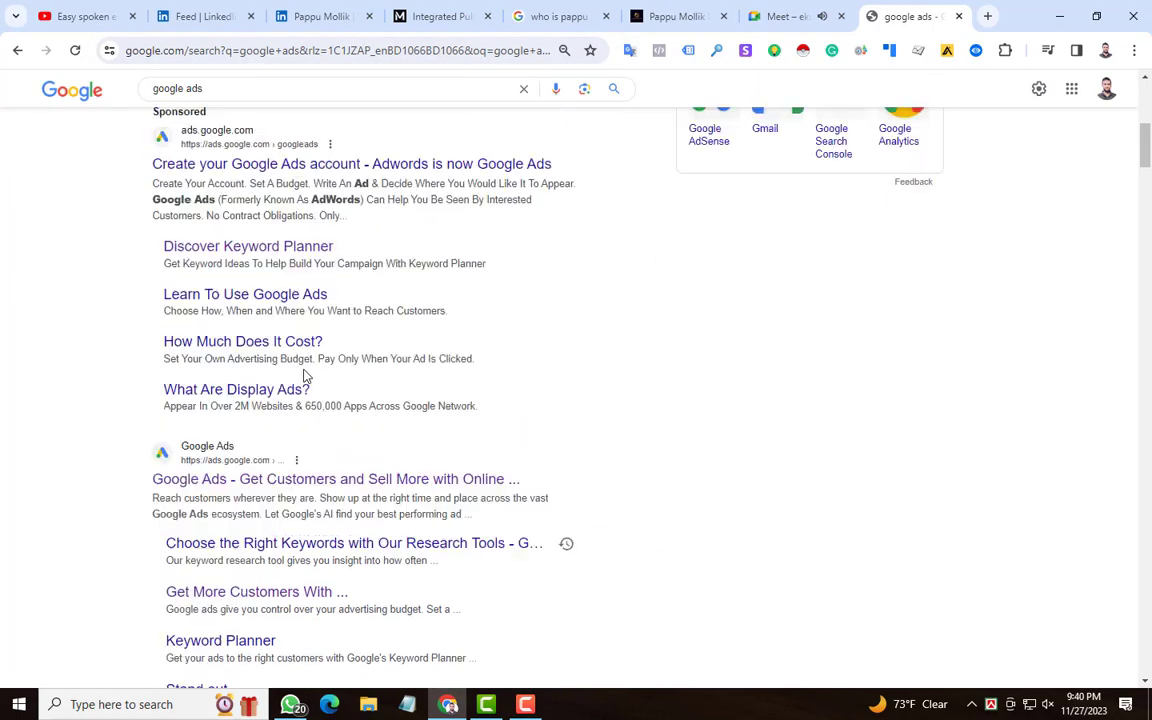
pyautogui.scroll(-3, 20, 394)
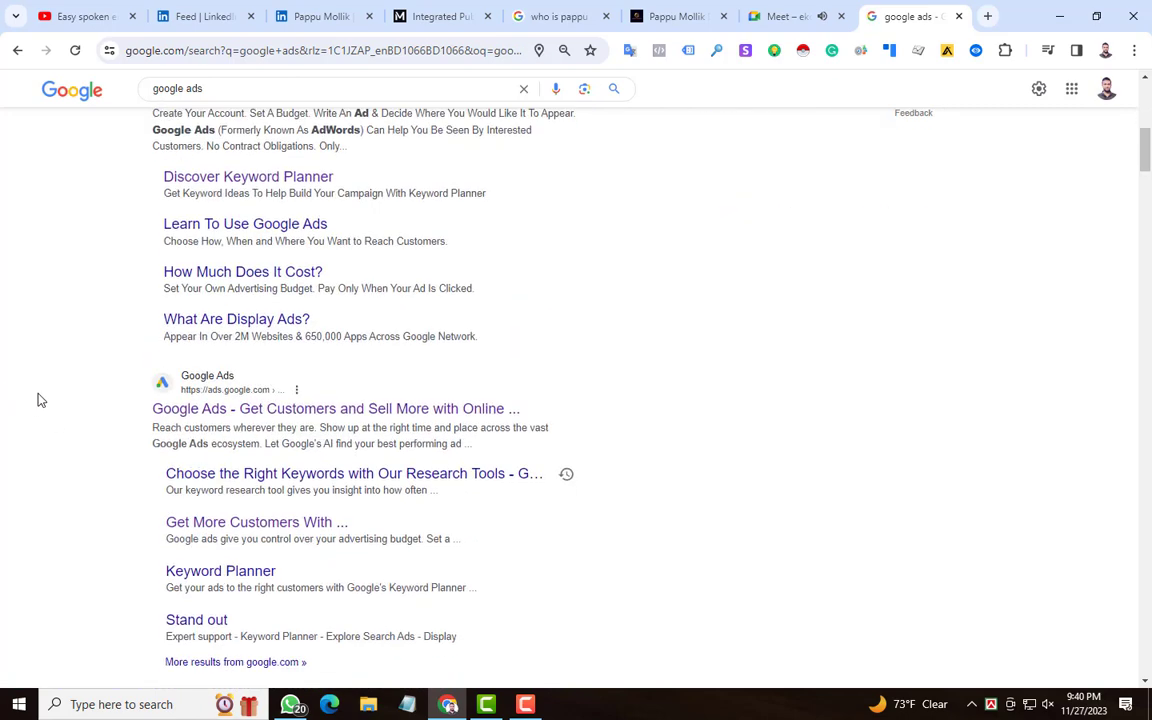
pyautogui.scroll(2, 221, 362)
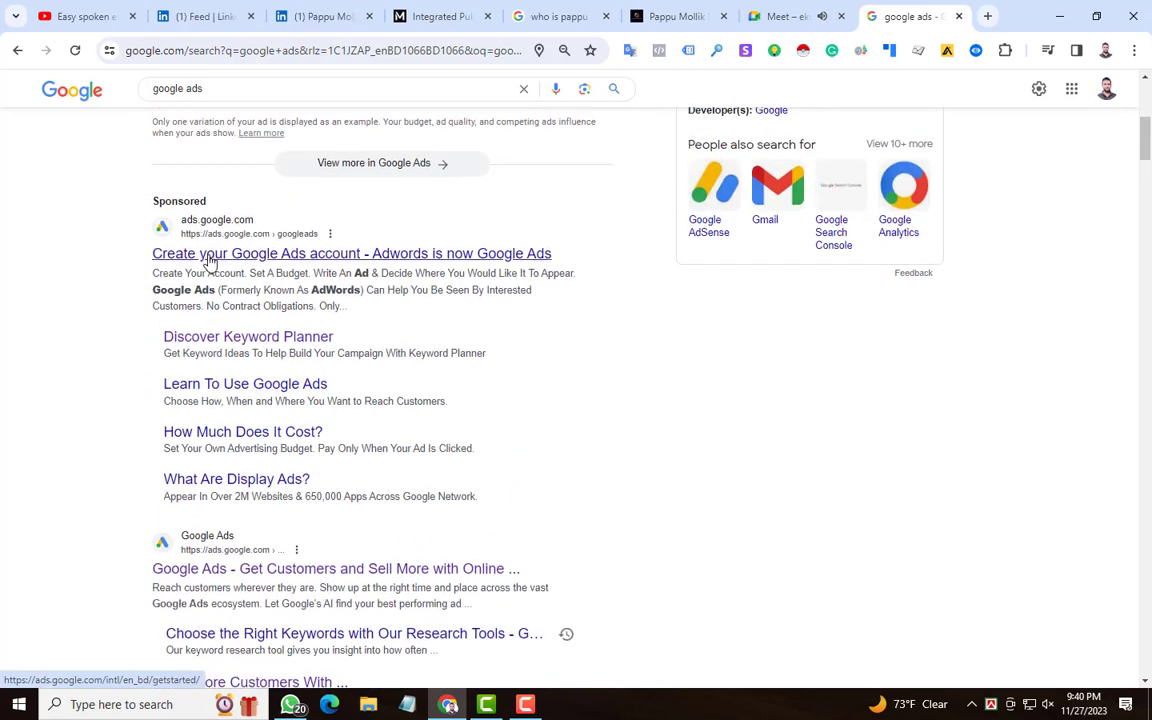
pyautogui.scroll(-3, 200, 394)
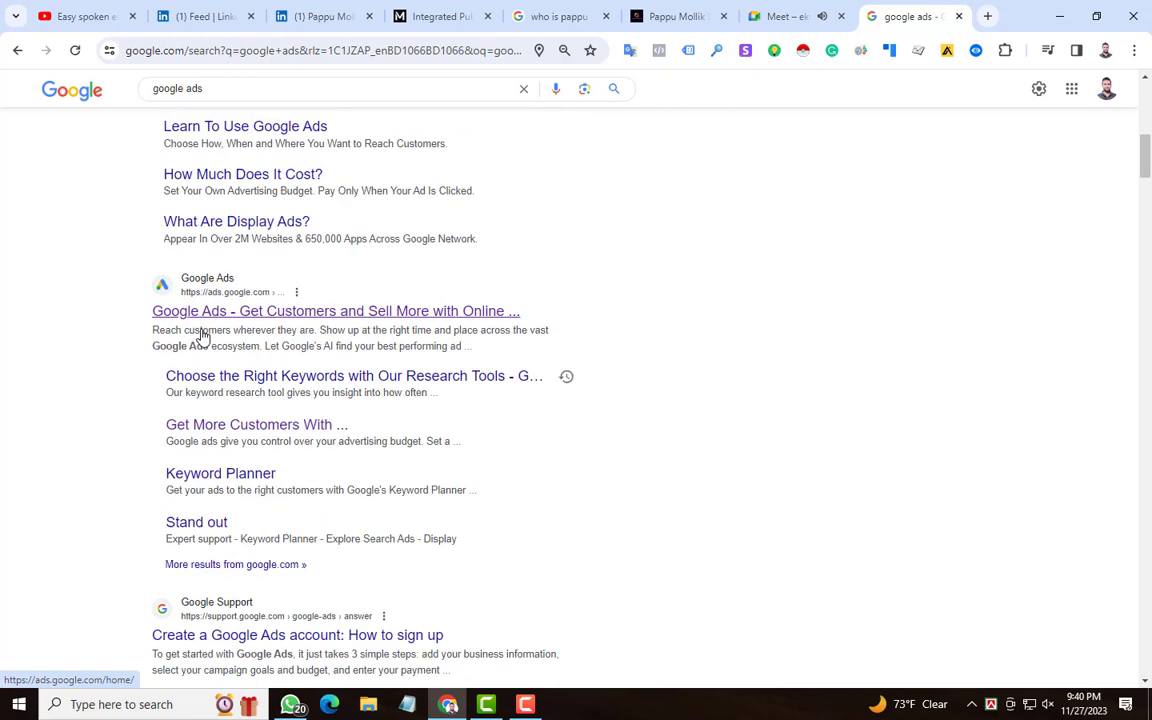
pyautogui.scroll(1, 203, 337)
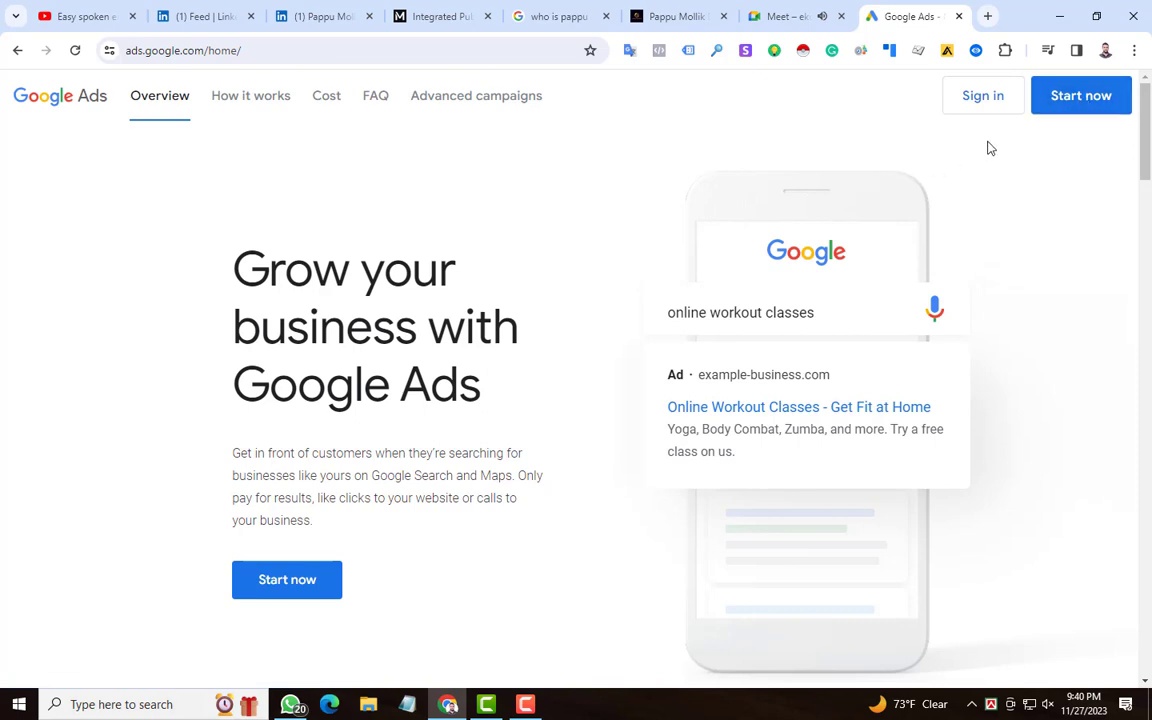
# Step: Start the Google Ads sign-up and choose to create a new account instead of using one of the listed accounts
pyautogui.click(1078, 105)
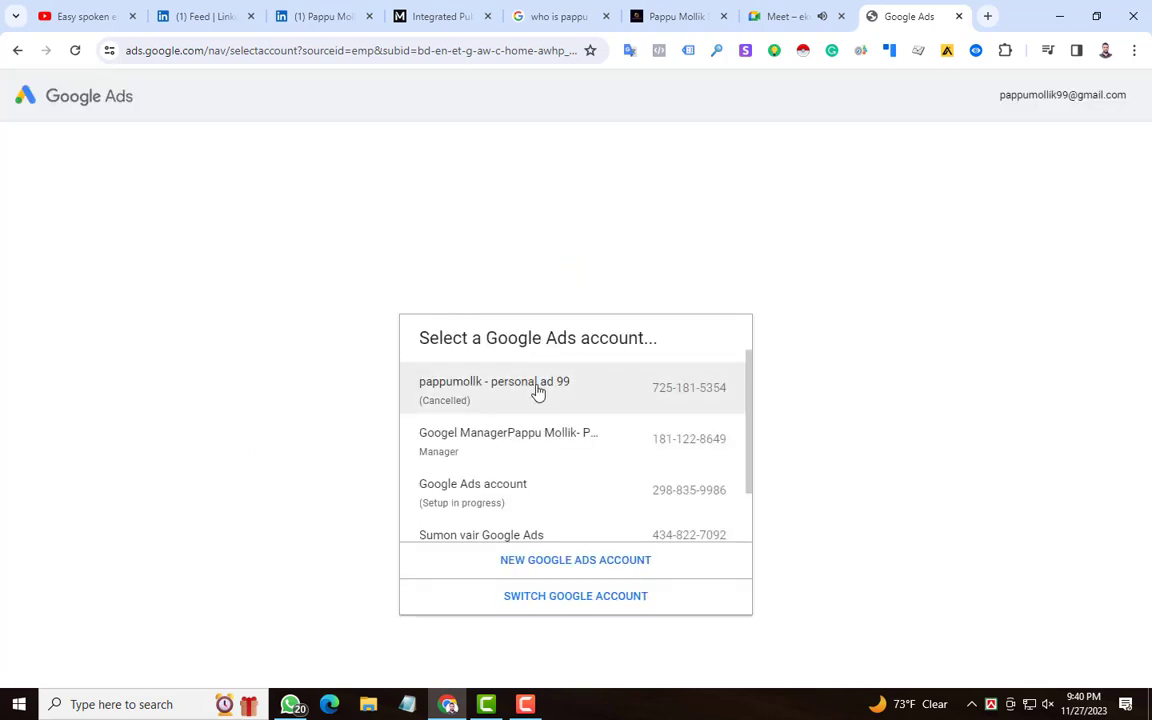
pyautogui.scroll(-1, 495, 415)
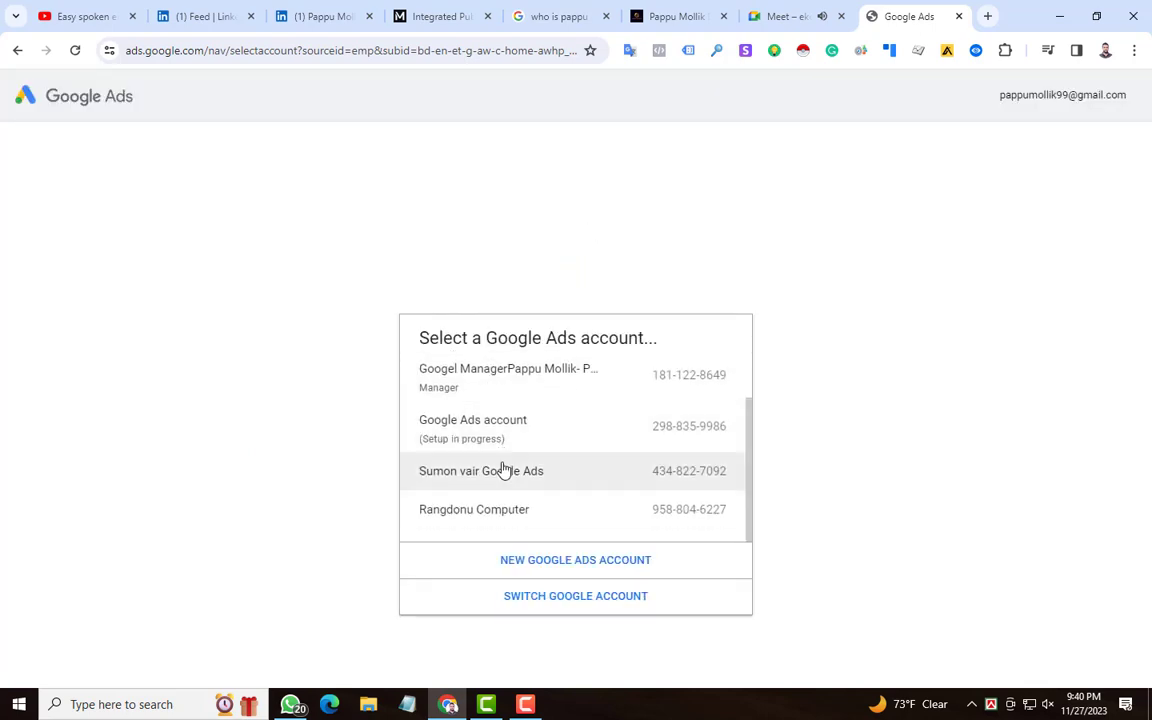
pyautogui.scroll(1, 501, 437)
pyautogui.scroll(-1, 465, 375)
pyautogui.scroll(1, 487, 432)
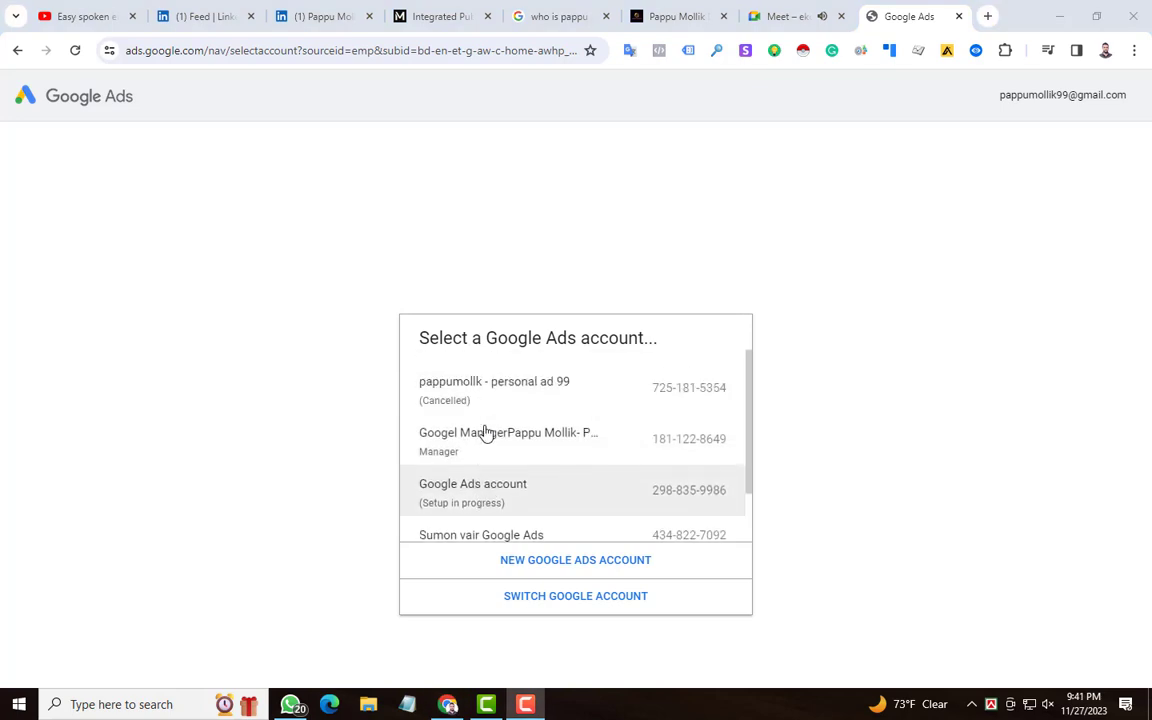
pyautogui.scroll(-1, 483, 432)
pyautogui.scroll(1, 489, 447)
pyautogui.scroll(-1, 578, 478)
pyautogui.scroll(1, 573, 495)
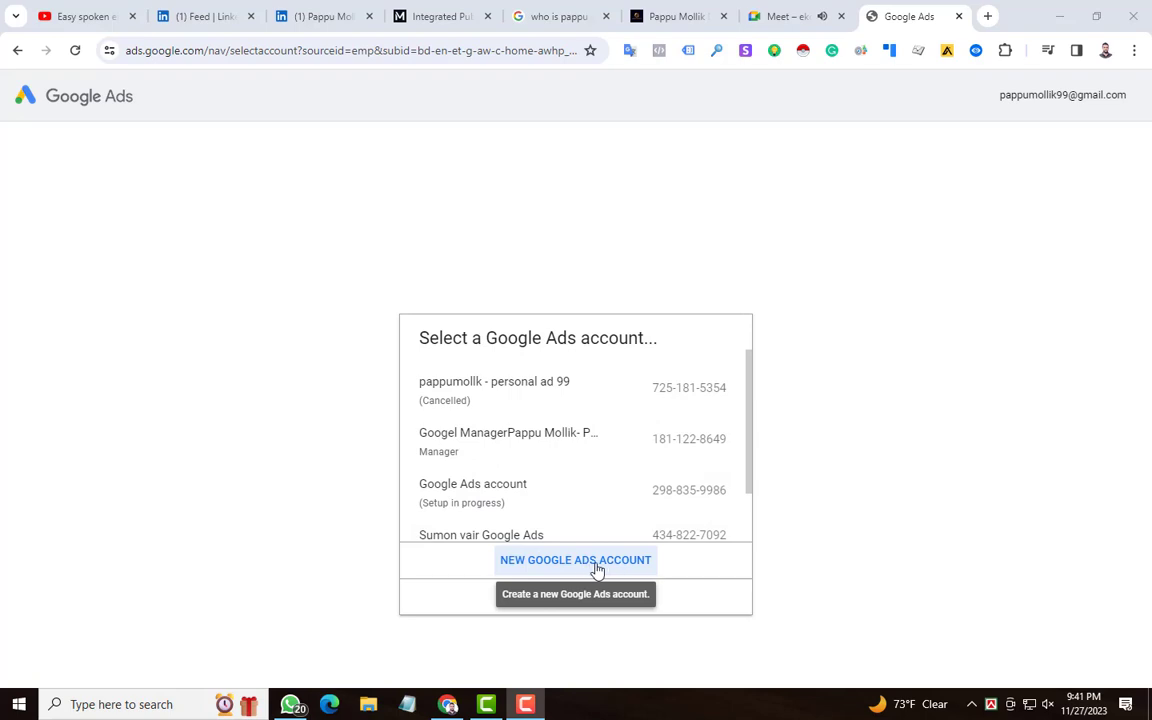
pyautogui.click(549, 567)
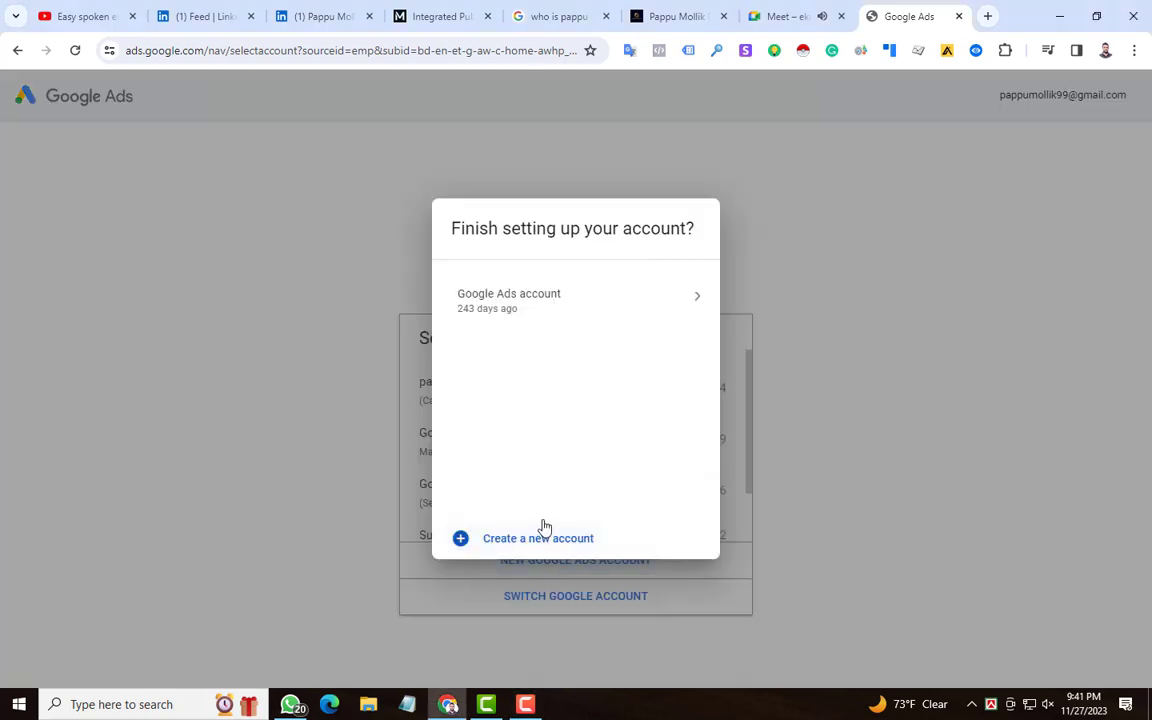
pyautogui.click(470, 312)
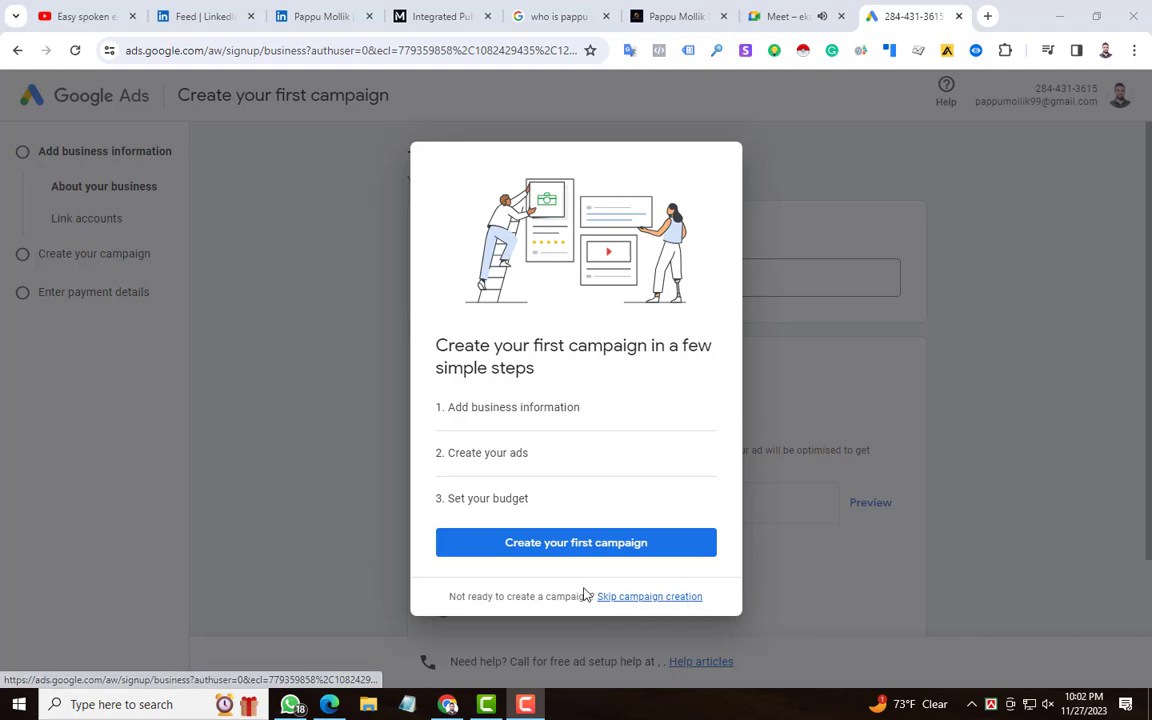
# Step: Skip creating the first campaign and go directly to confirming the account settings
pyautogui.click(645, 606)
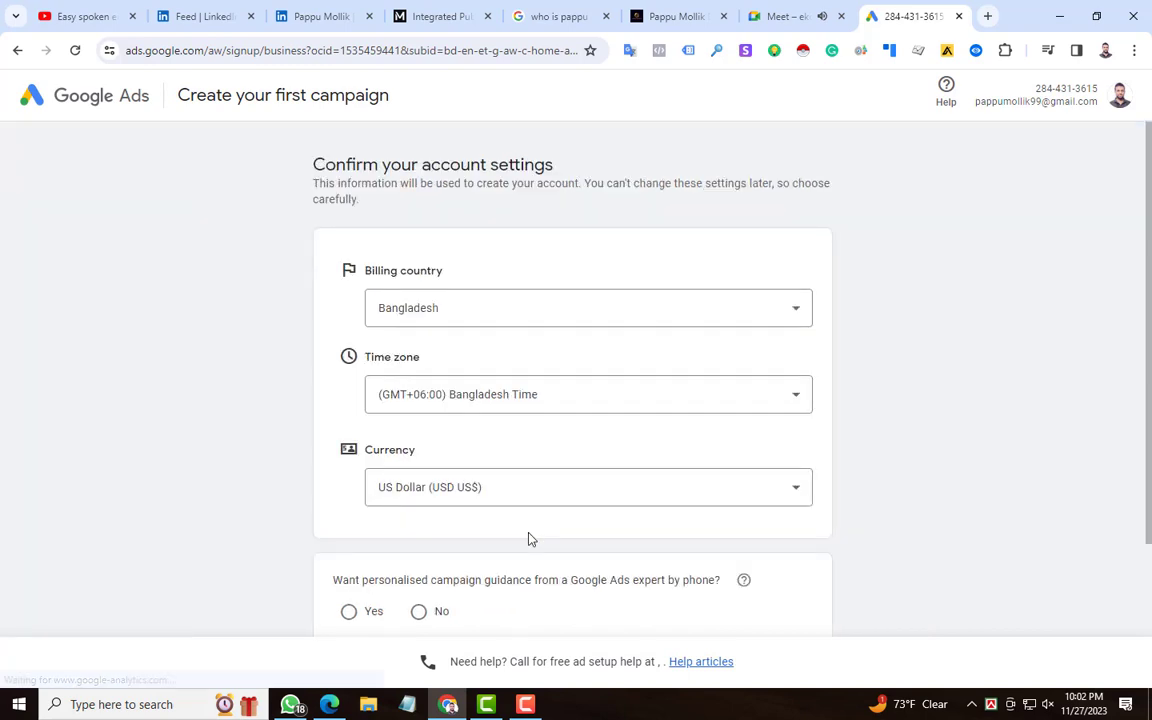
pyautogui.scroll(-2, 304, 427)
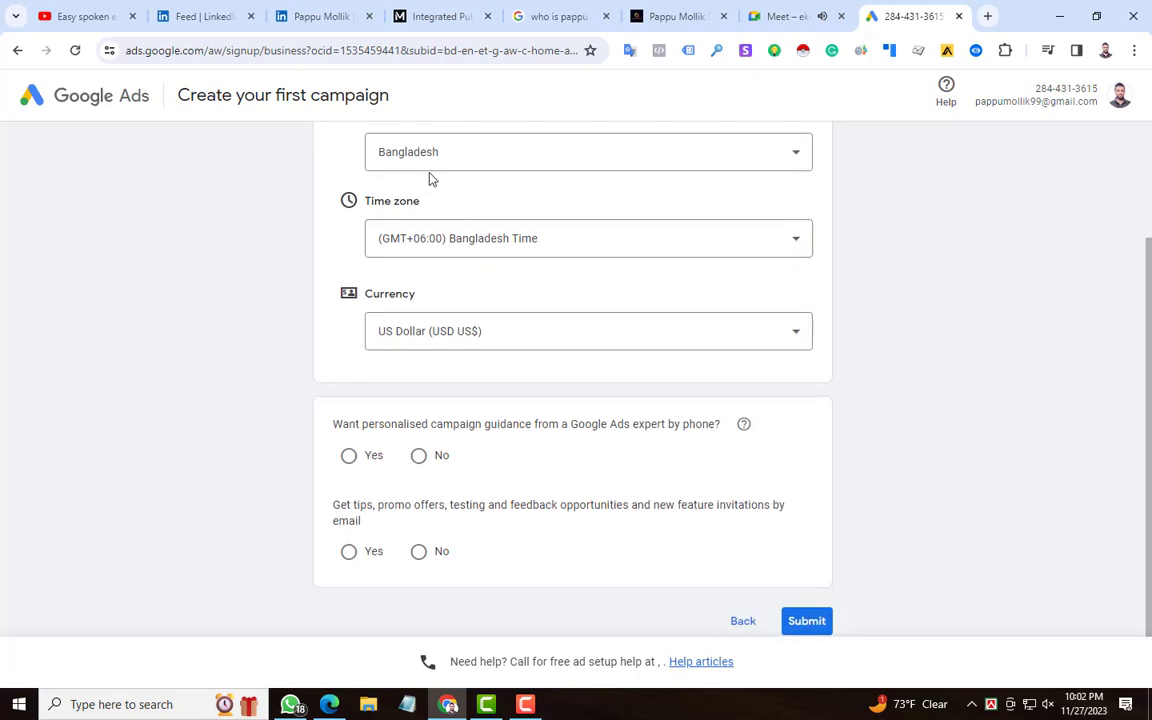
pyautogui.scroll(2, 430, 178)
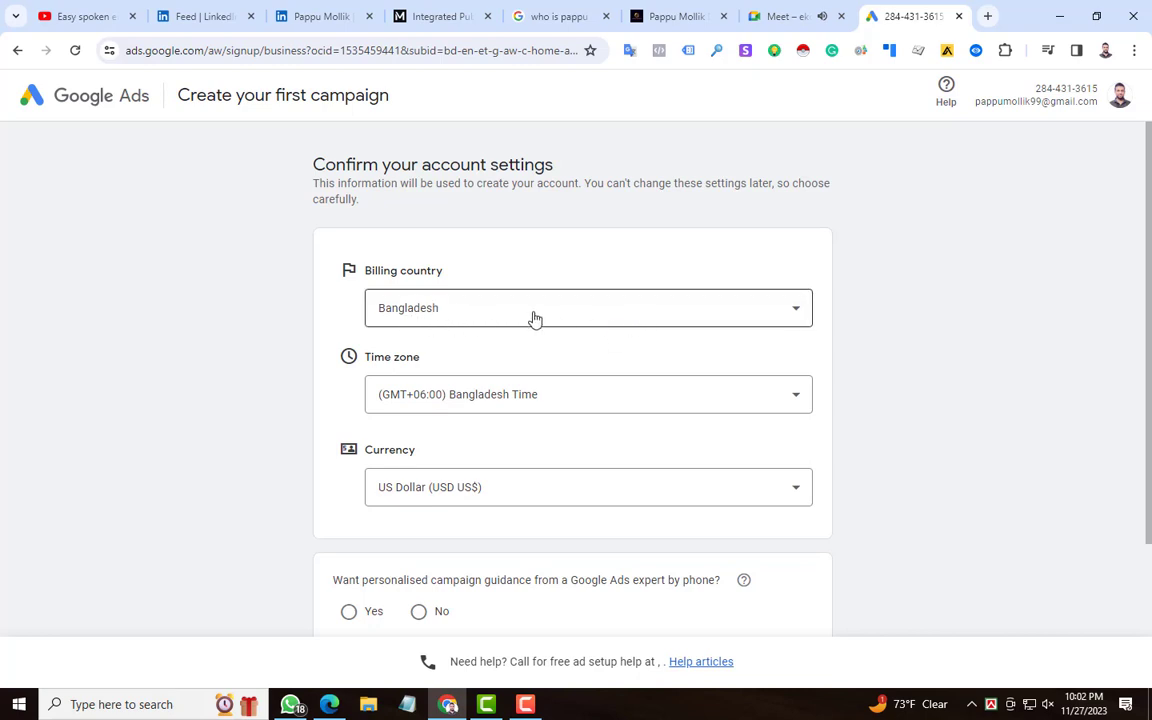
# Step: Look through the available choices for billing country, time zone and currency without changing the selections
pyautogui.click(627, 321)
pyautogui.scroll(-3, 494, 476)
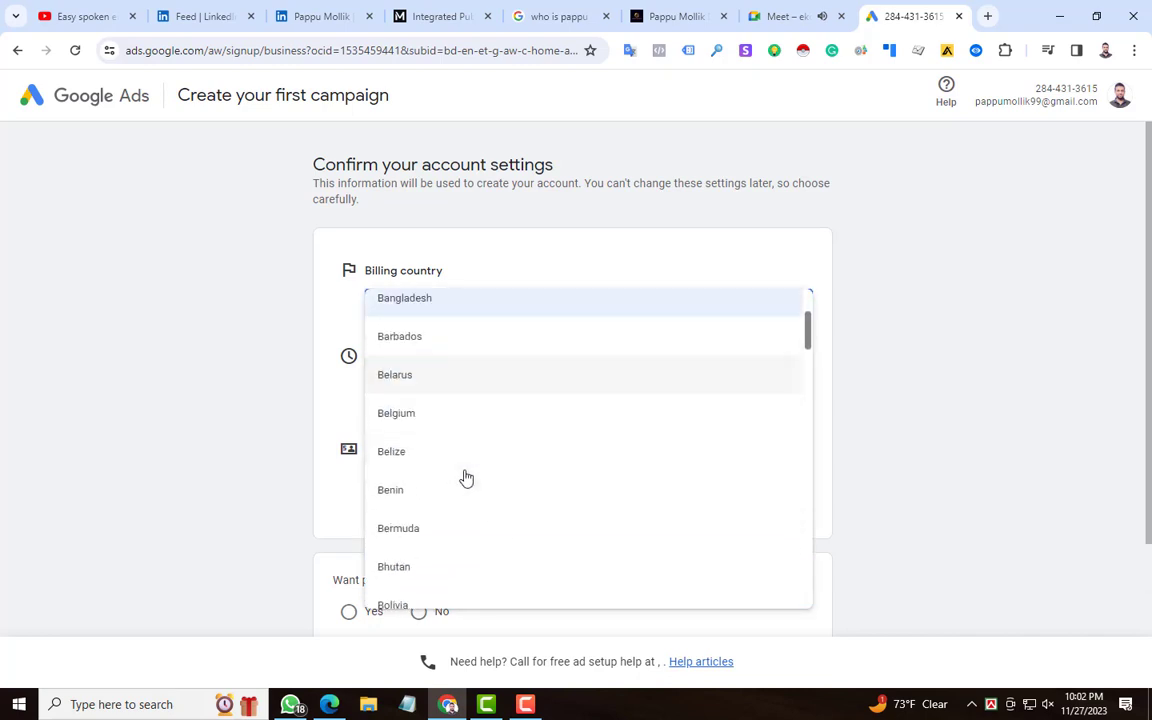
pyautogui.scroll(5, 446, 460)
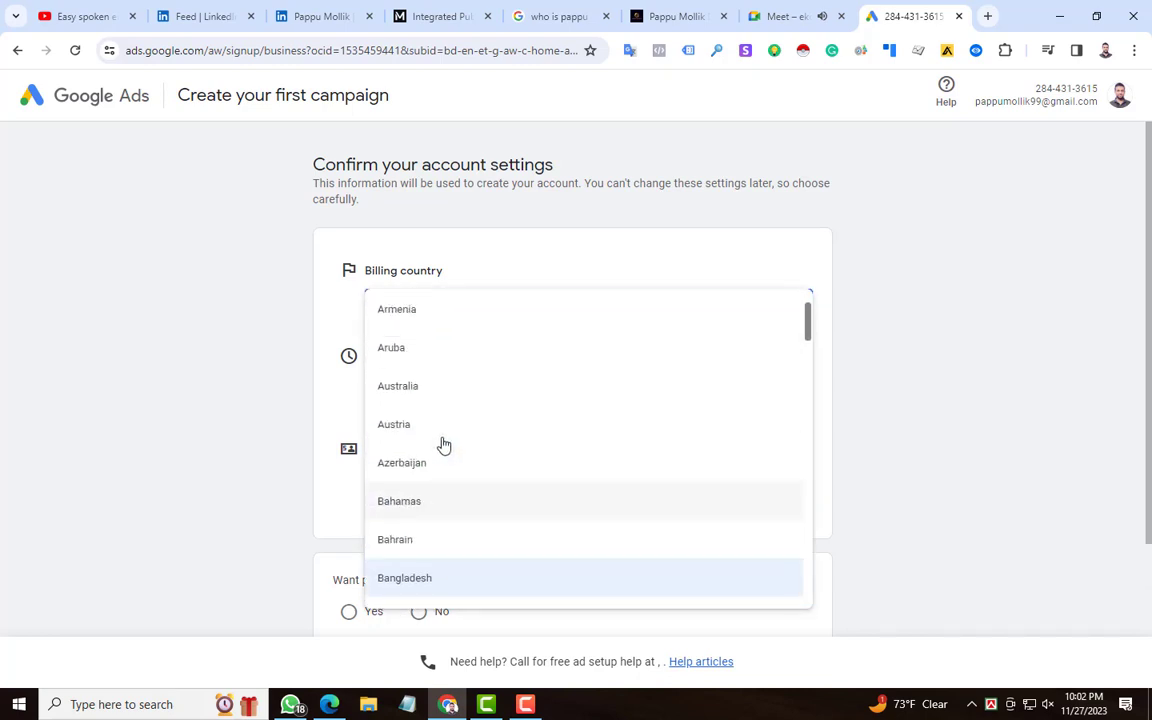
pyautogui.click(340, 305)
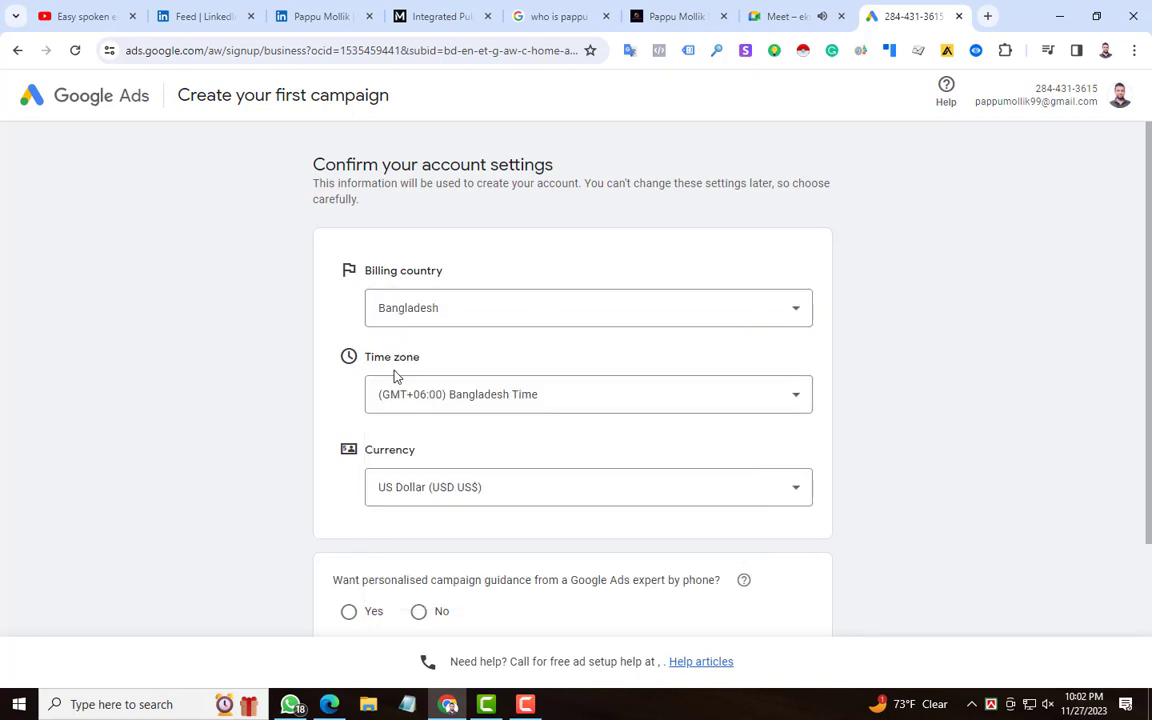
pyautogui.click(476, 405)
pyautogui.click(351, 413)
pyautogui.scroll(-3, 351, 413)
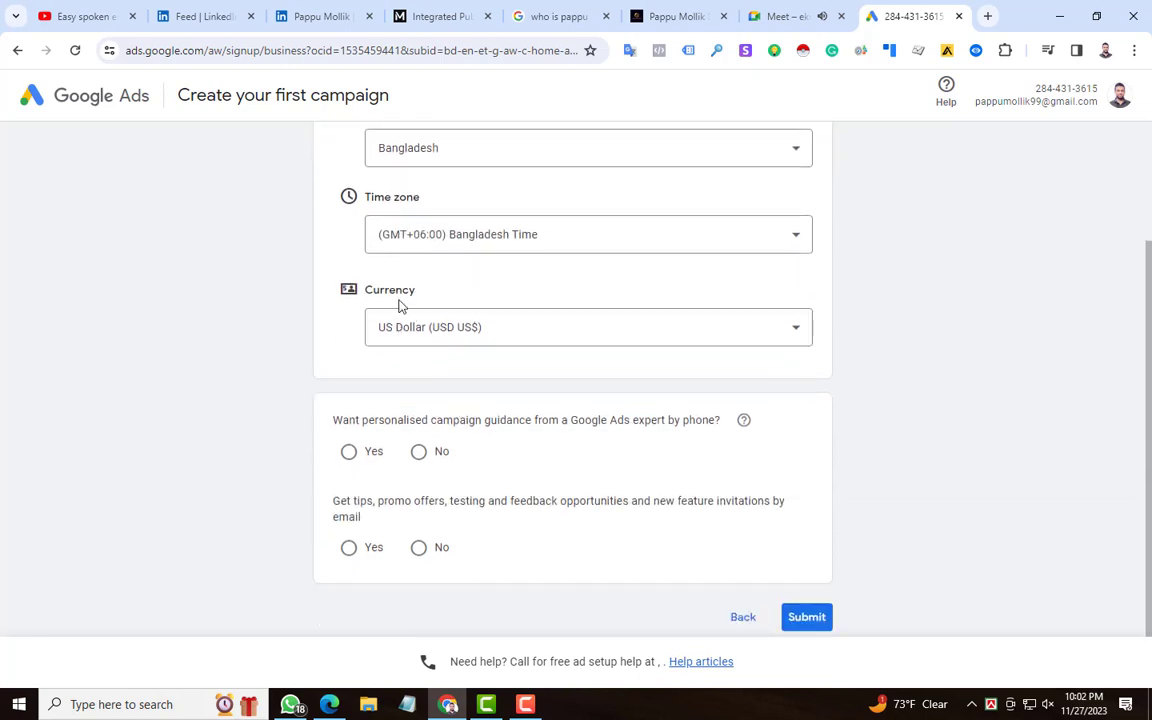
pyautogui.click(450, 338)
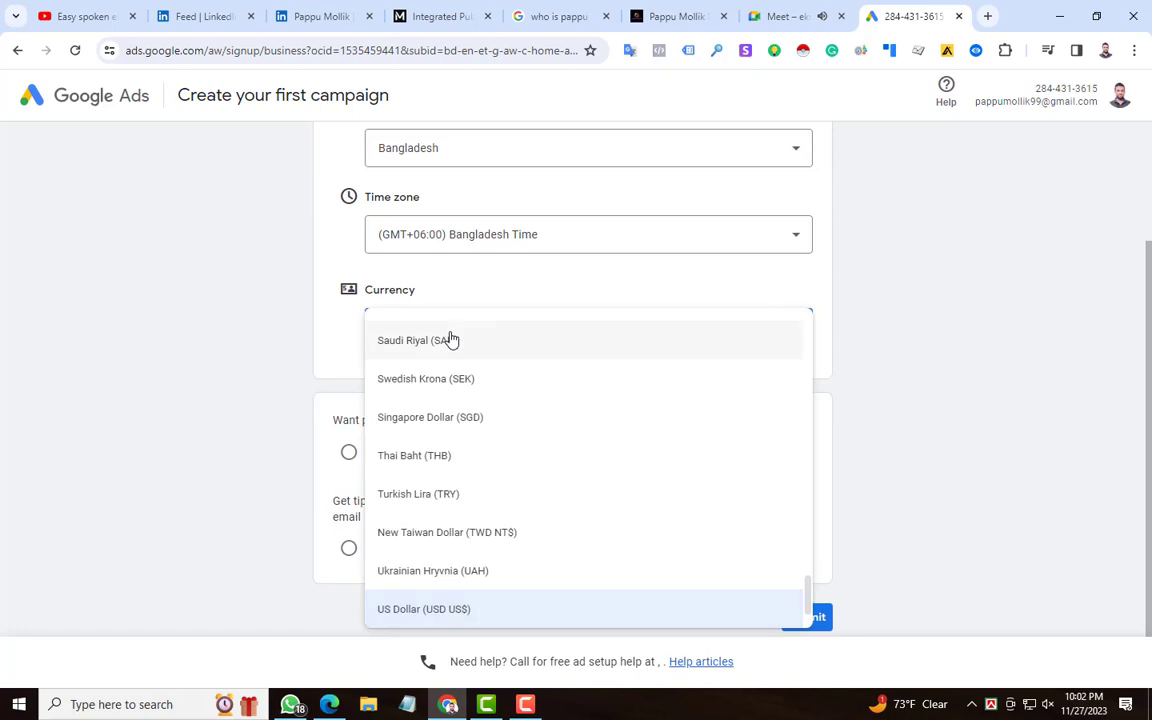
pyautogui.scroll(3, 450, 445)
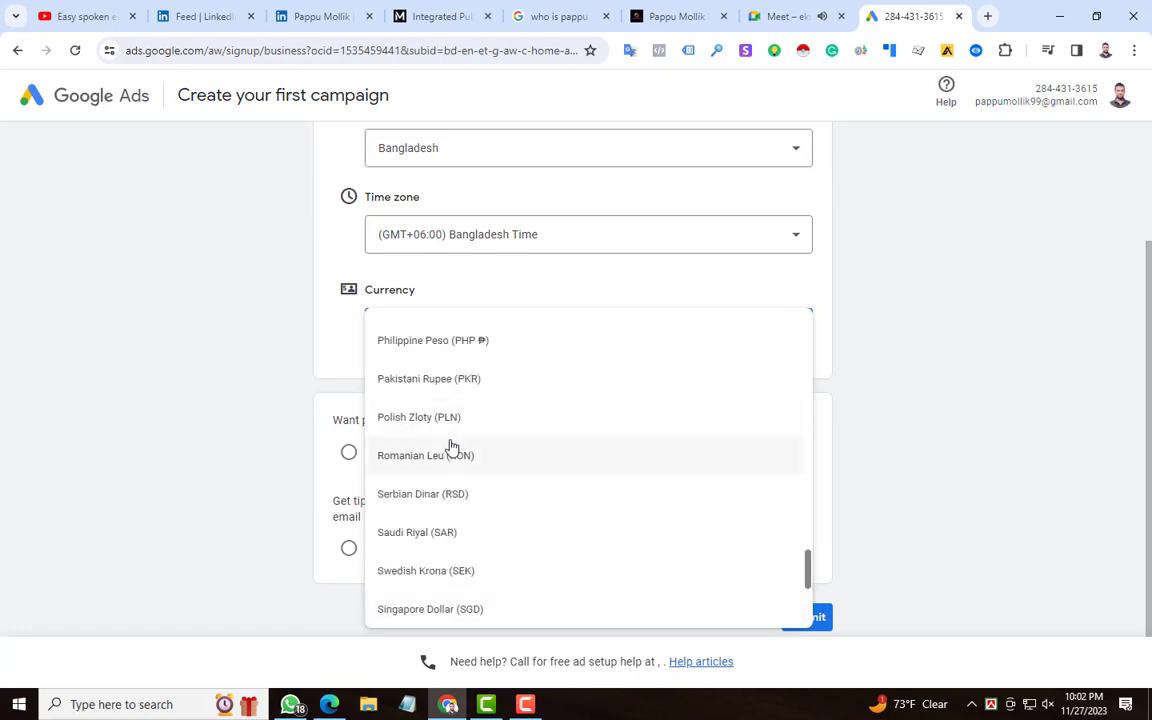
pyautogui.click(350, 343)
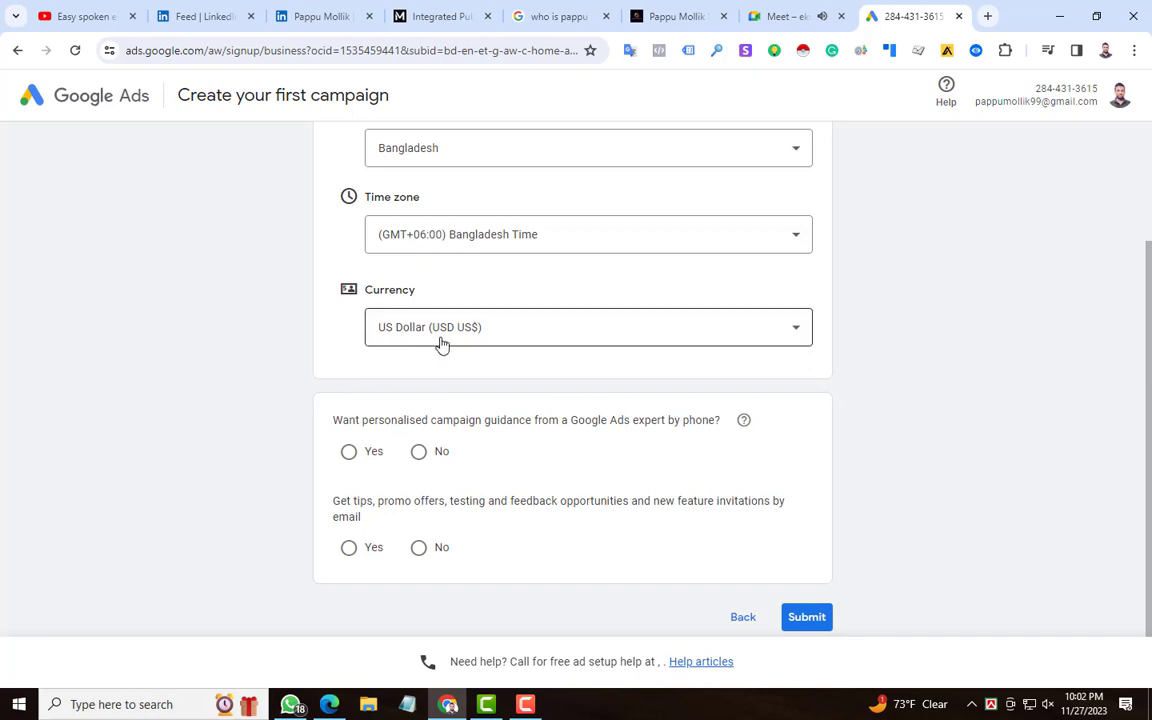
# Step: Answer No to personalised campaign guidance from a Google Ads expert by phone
pyautogui.scroll(-1, 355, 378)
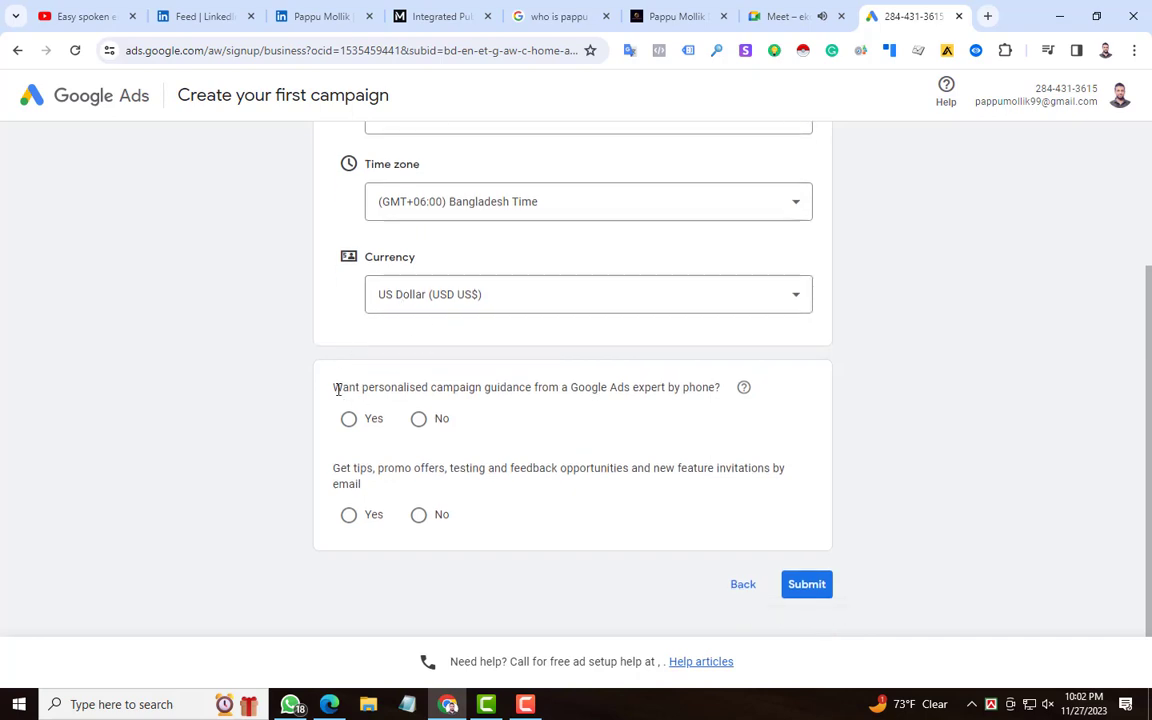
pyautogui.moveTo(334, 387); pyautogui.dragTo(738, 390)
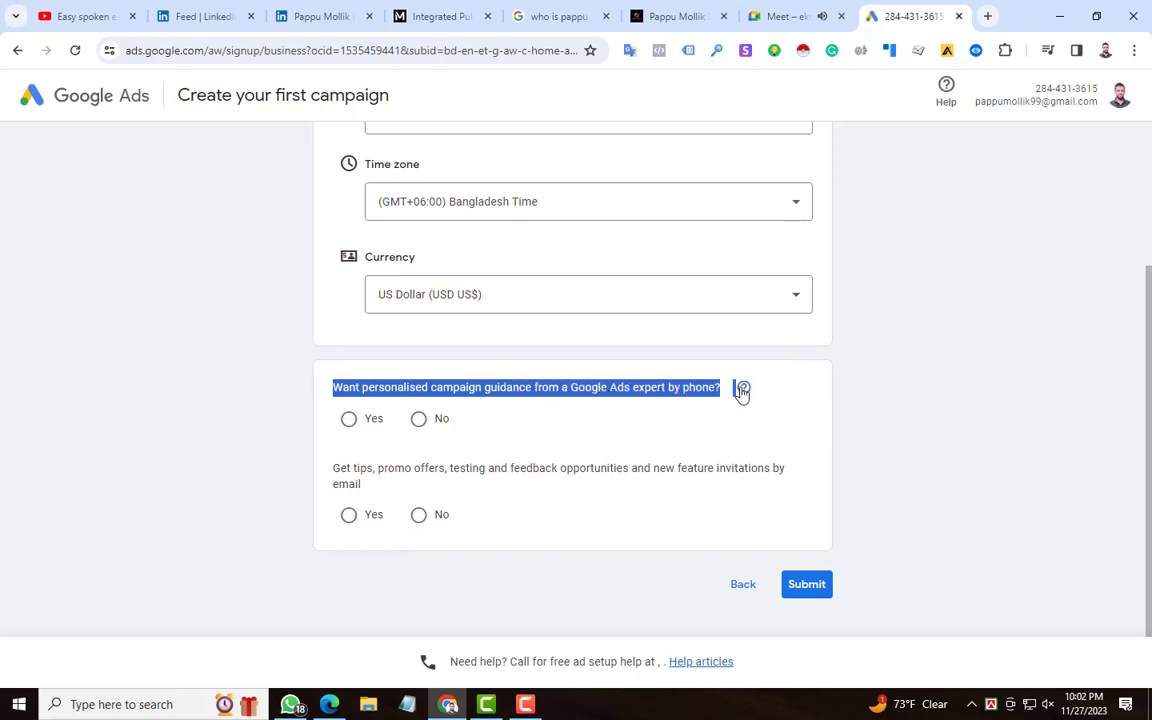
pyautogui.click(417, 421)
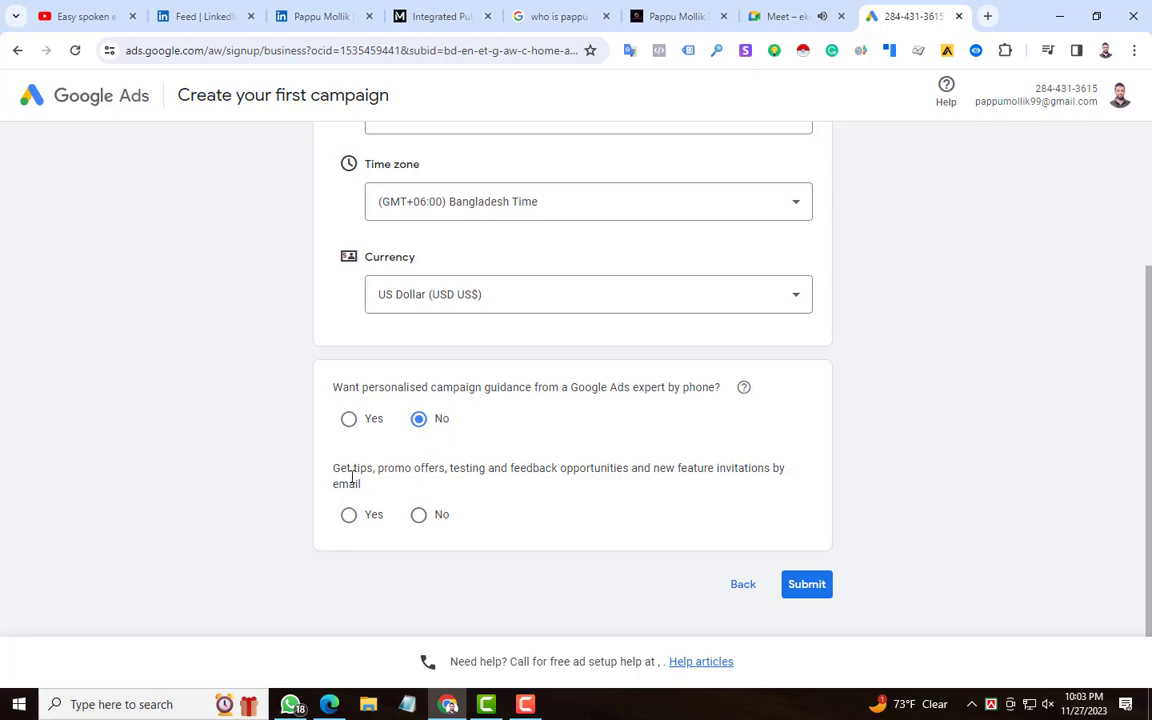
# Step: Answer Yes to receiving tips, promo offers and feature invitations by email, and submit the account settings
pyautogui.moveTo(352, 468); pyautogui.dragTo(775, 471)
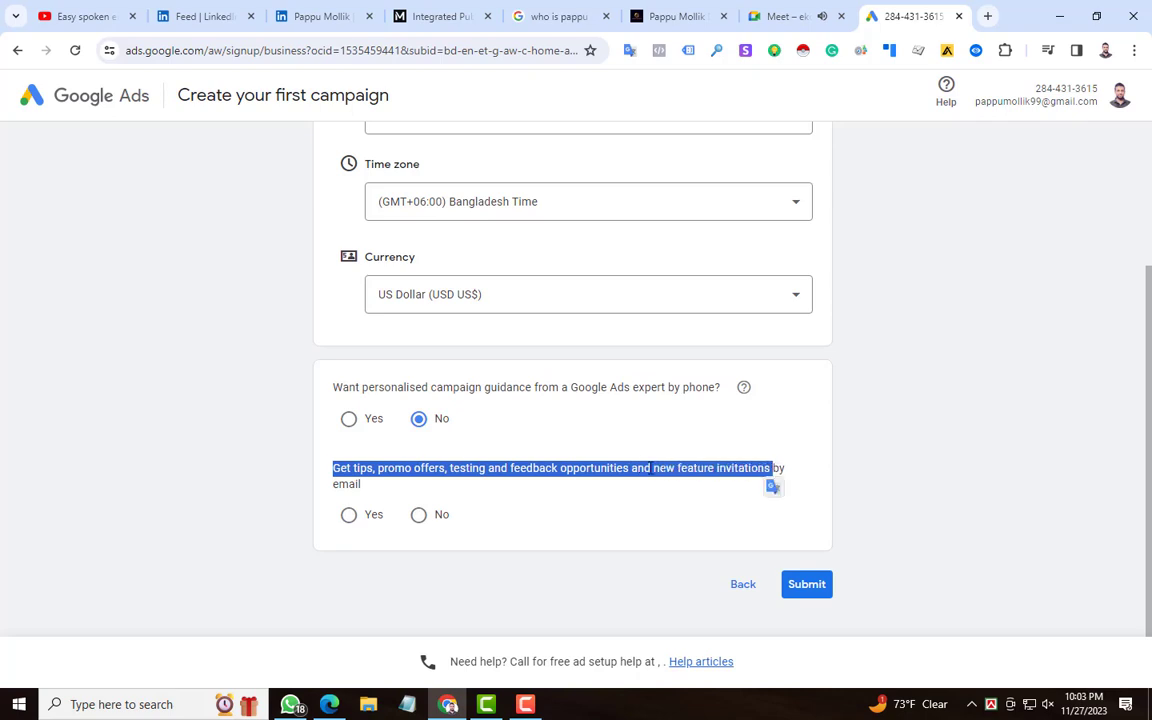
pyautogui.click(353, 490)
pyautogui.click(419, 515)
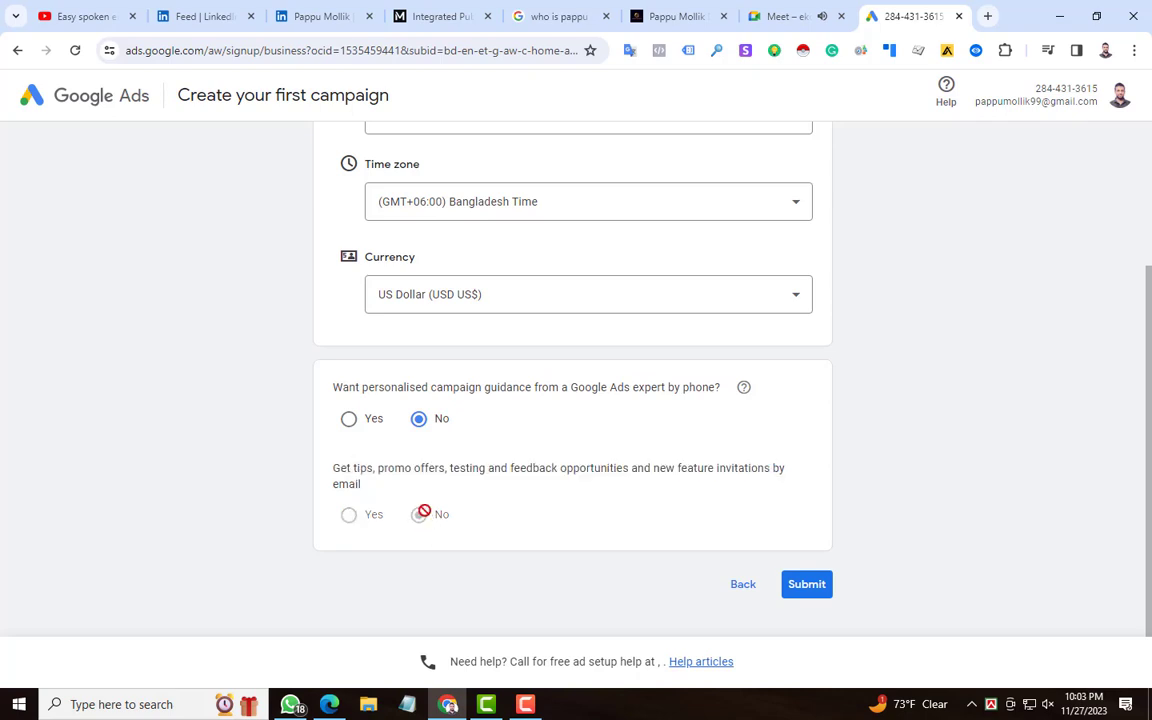
pyautogui.click(352, 517)
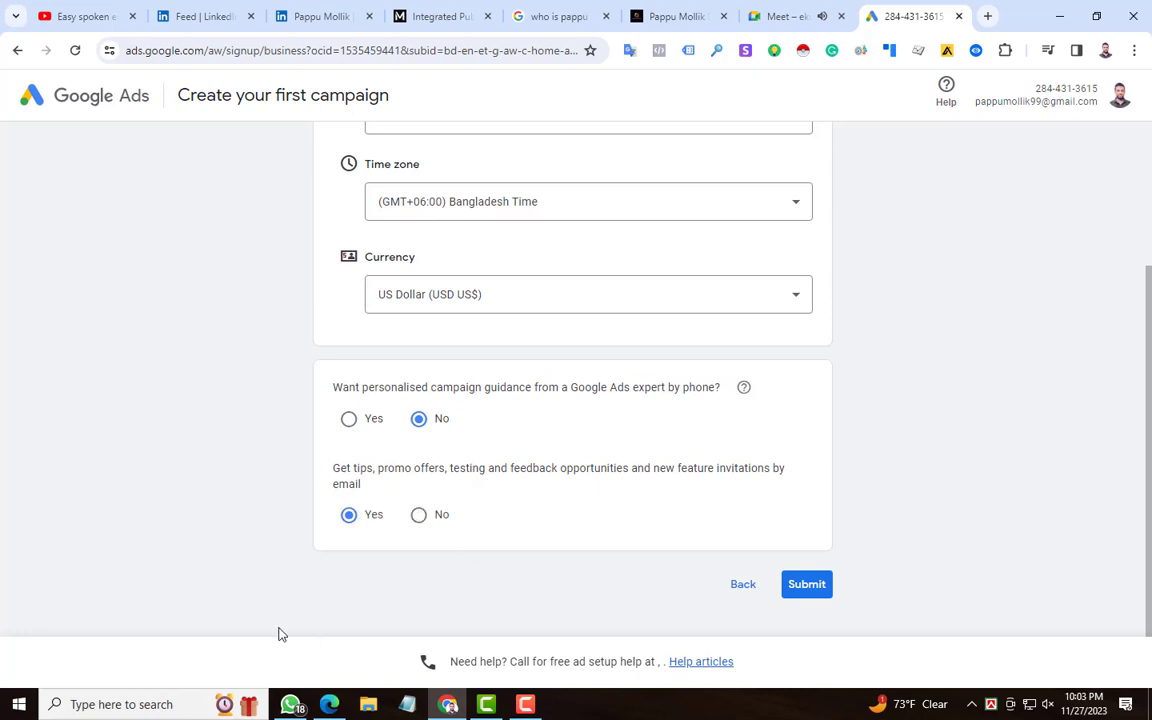
pyautogui.click(826, 594)
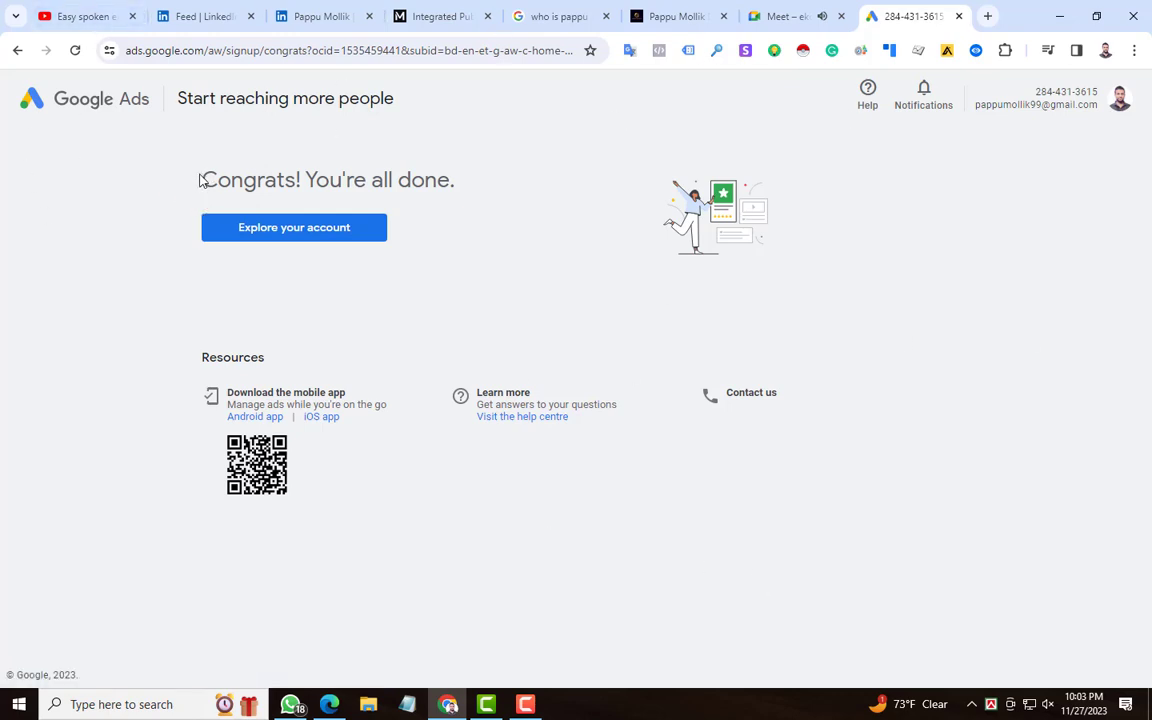
pyautogui.moveTo(200, 180); pyautogui.dragTo(450, 175)
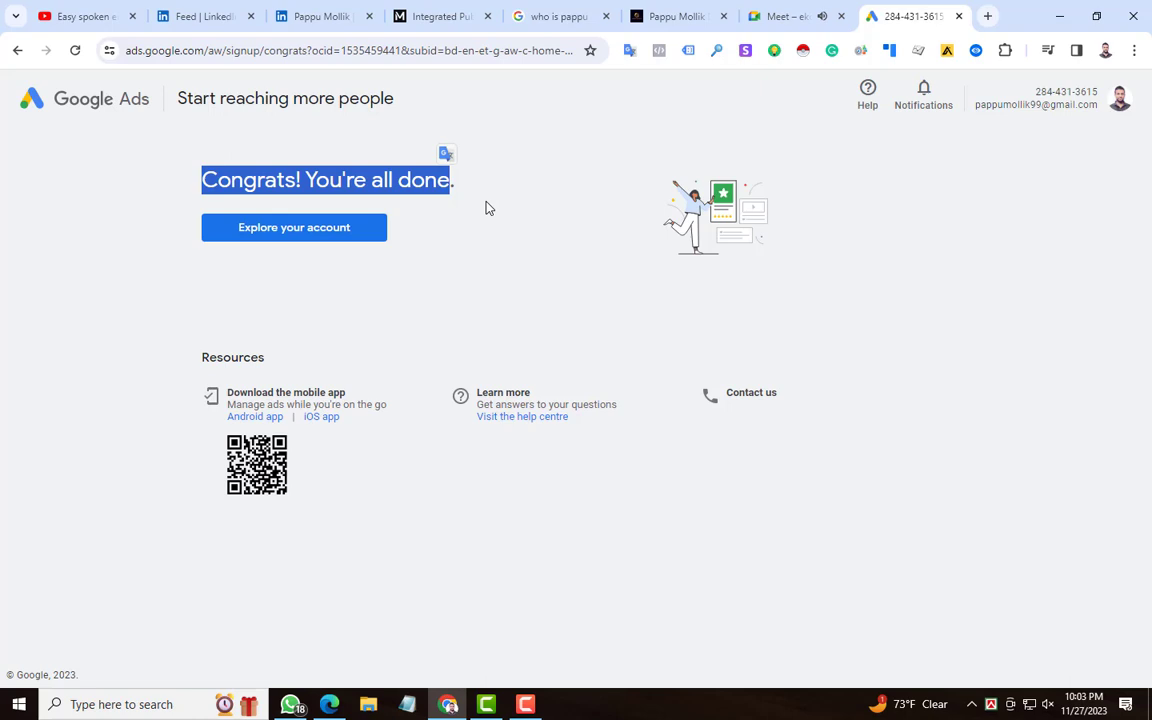
pyautogui.click(486, 207)
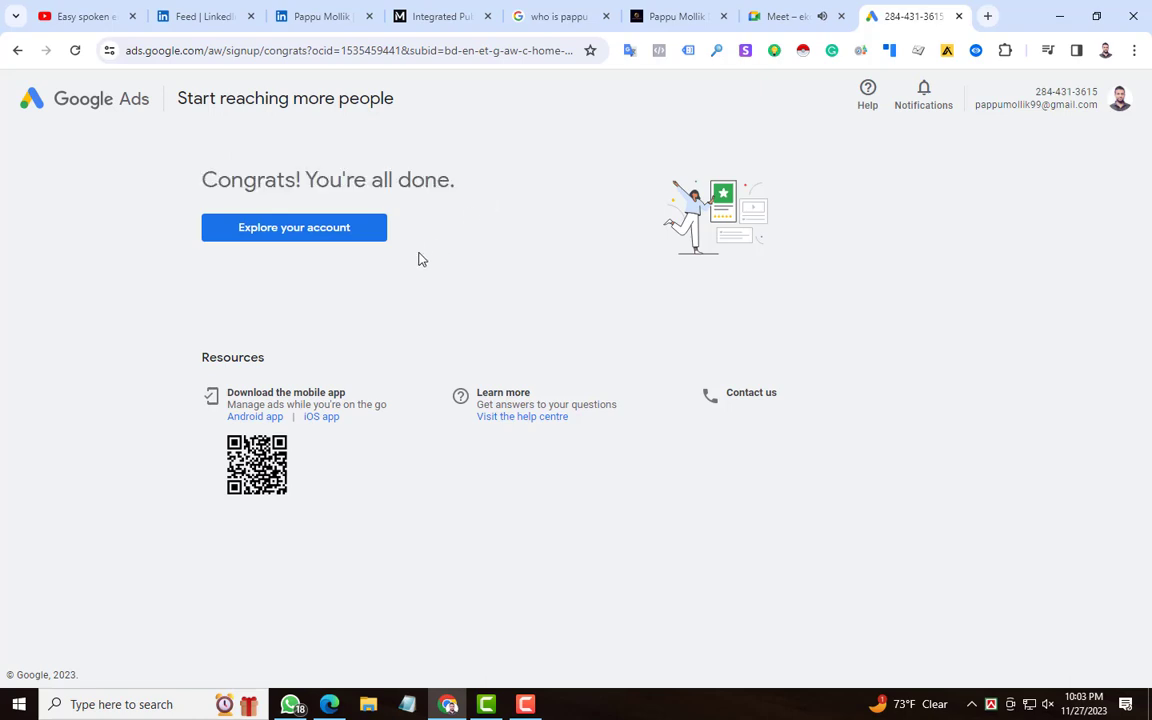
# Step: Open the new account's campaign overview and highlight the account's customer ID
pyautogui.click(268, 230)
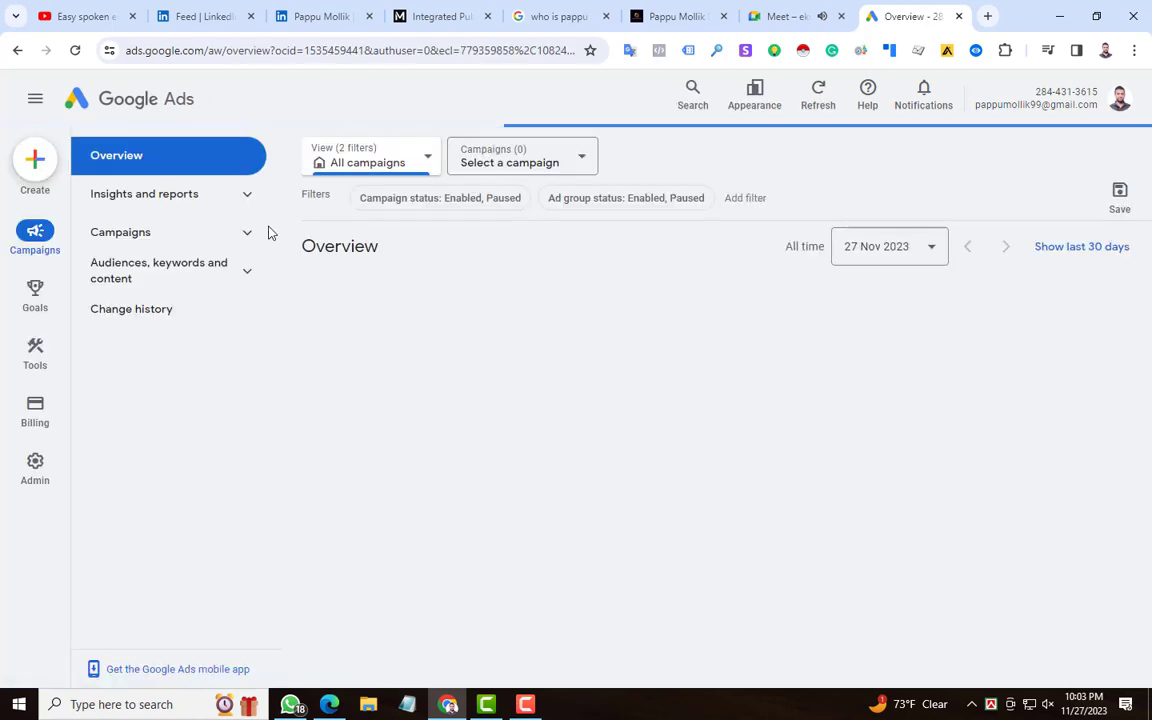
pyautogui.click(35, 232)
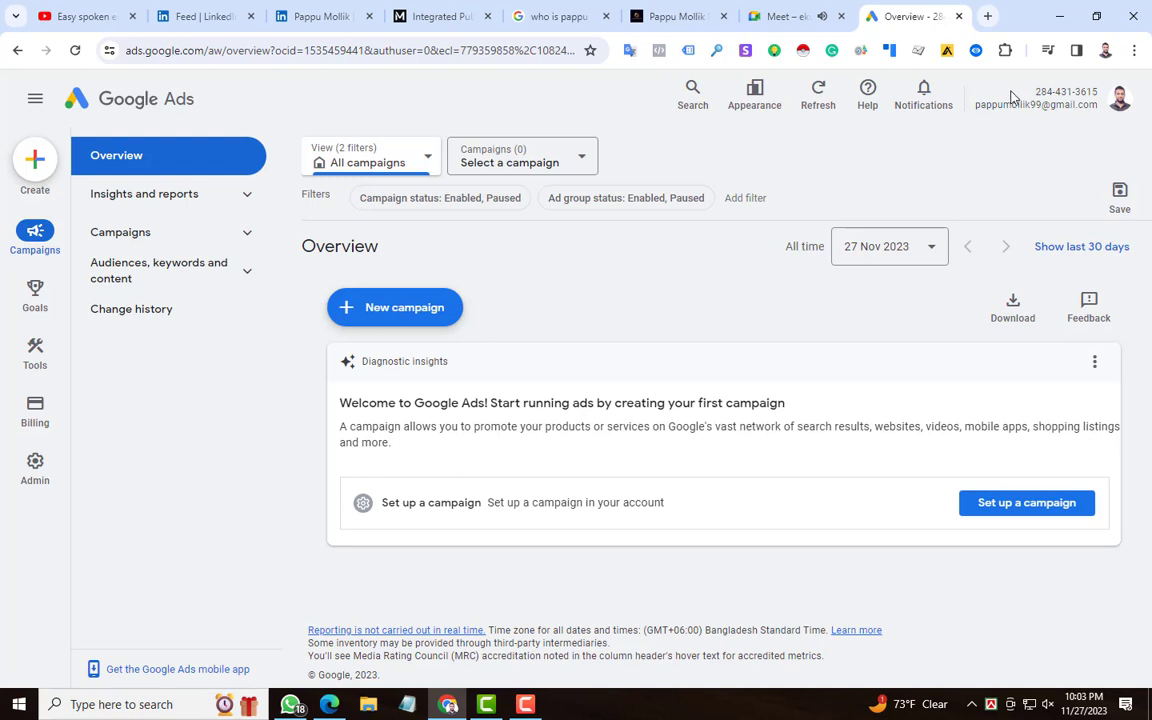
pyautogui.moveTo(1033, 95); pyautogui.dragTo(1103, 95)
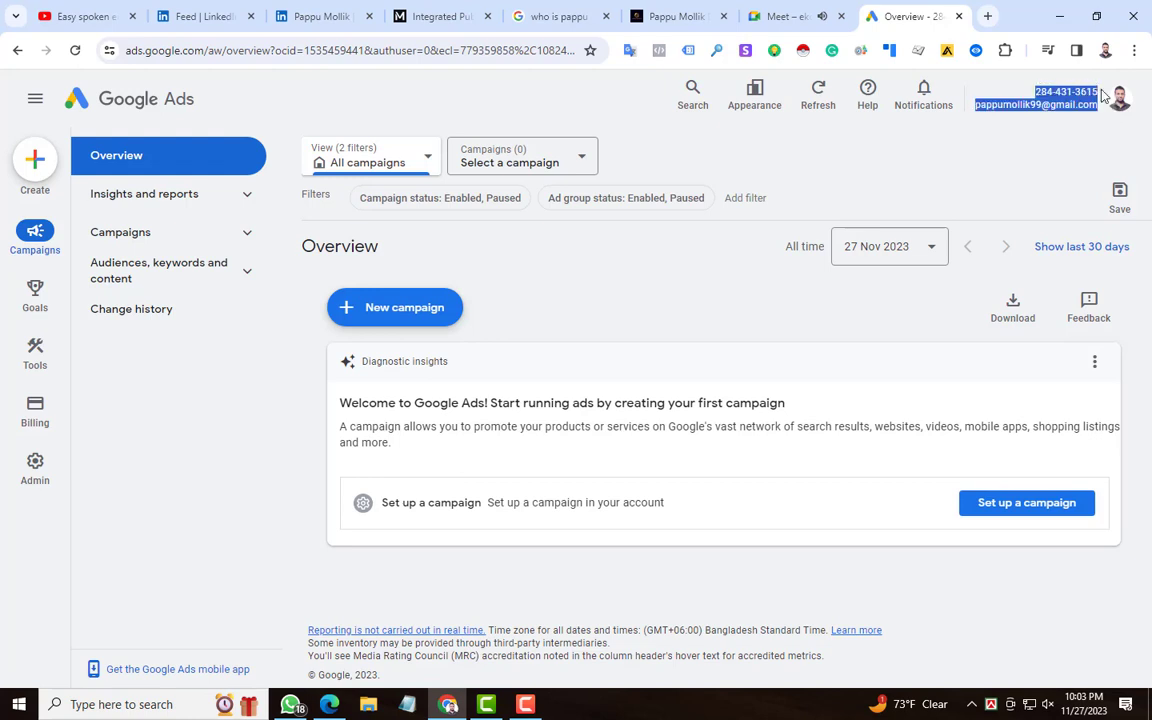
pyautogui.click(1067, 90)
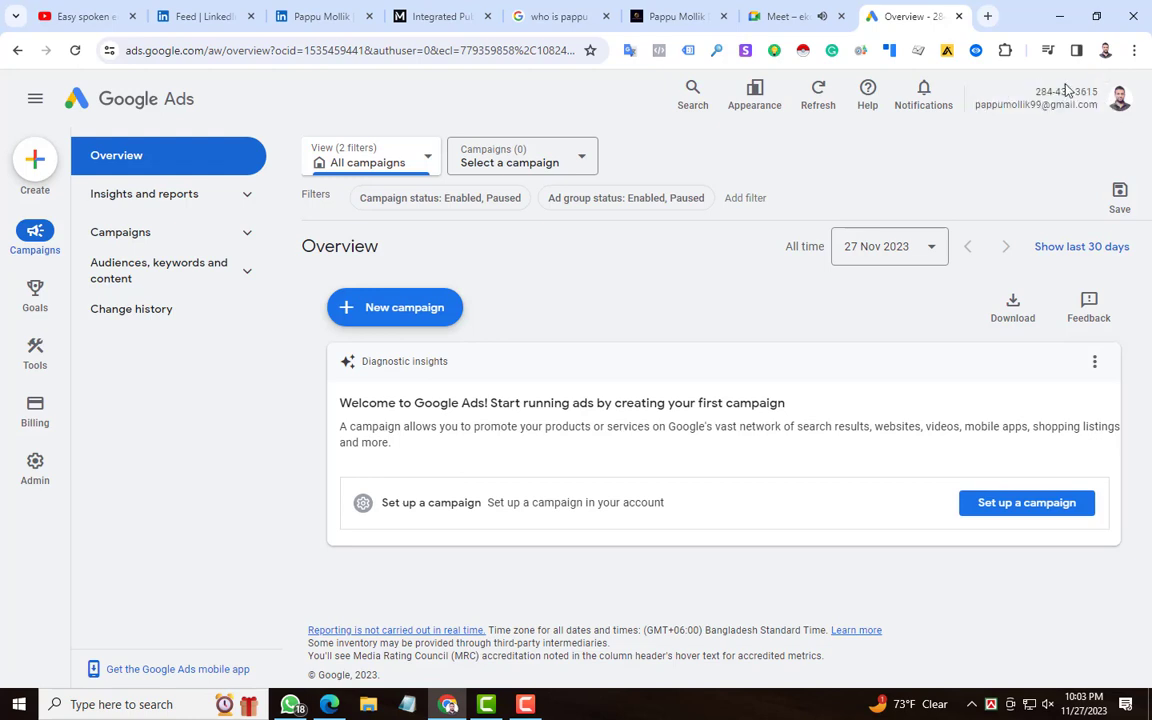
pyautogui.moveTo(1092, 92); pyautogui.dragTo(1036, 91)
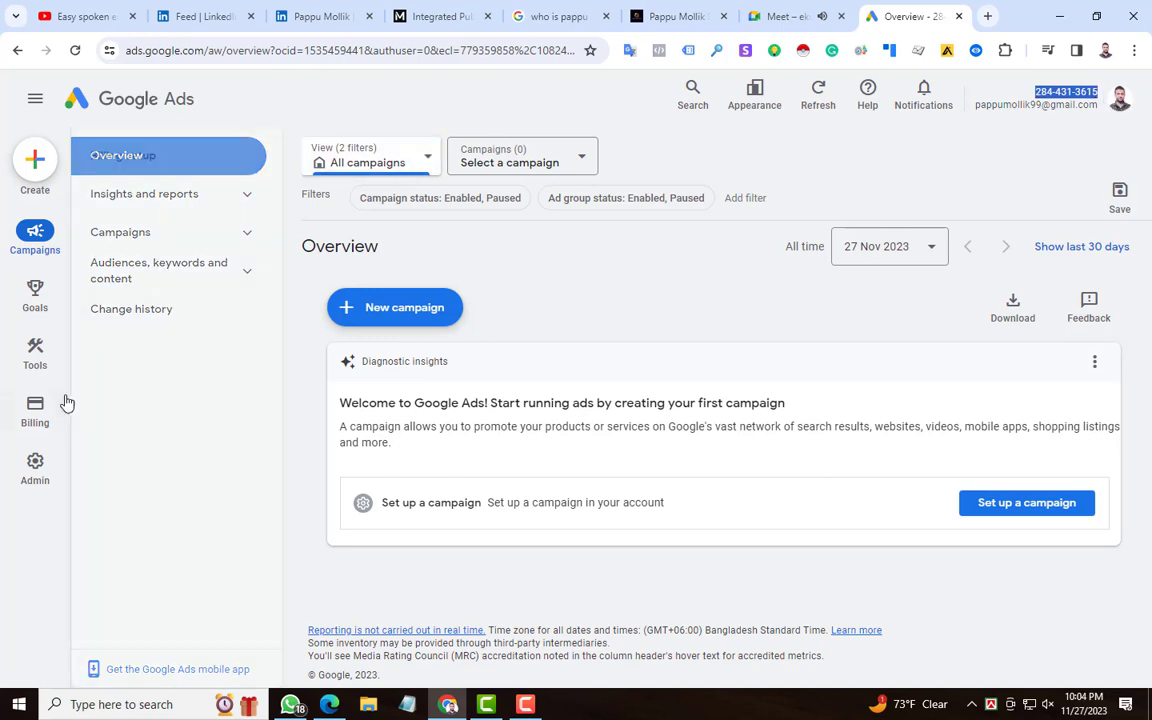
# Step: Open the account's preferences in the administration settings
pyautogui.click(36, 462)
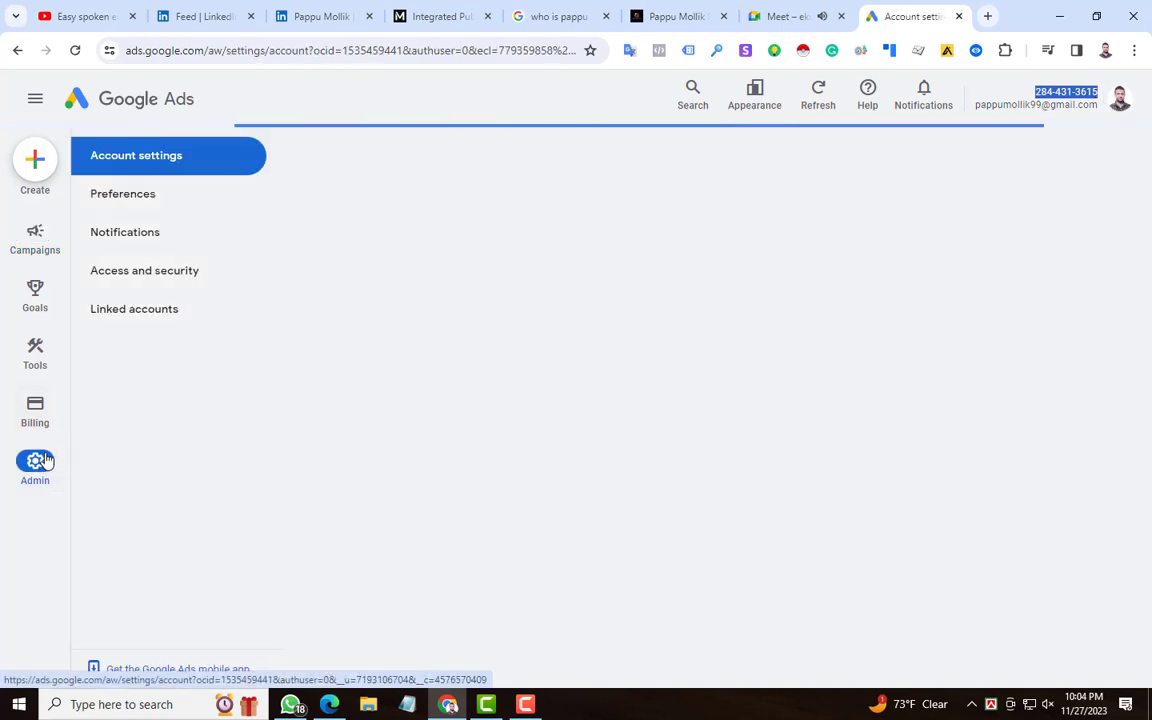
pyautogui.click(131, 197)
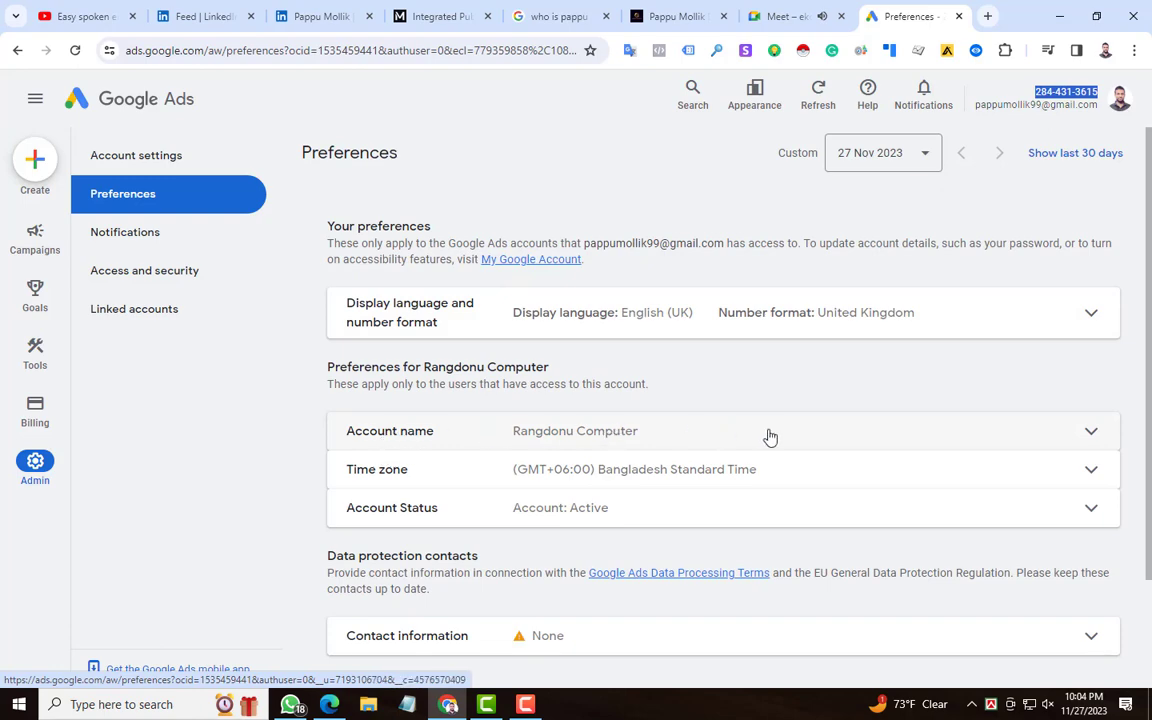
# Step: Rename the account to the owner's full name followed by "- Test 02" and save the change
pyautogui.click(807, 440)
pyautogui.scroll(-2, 562, 358)
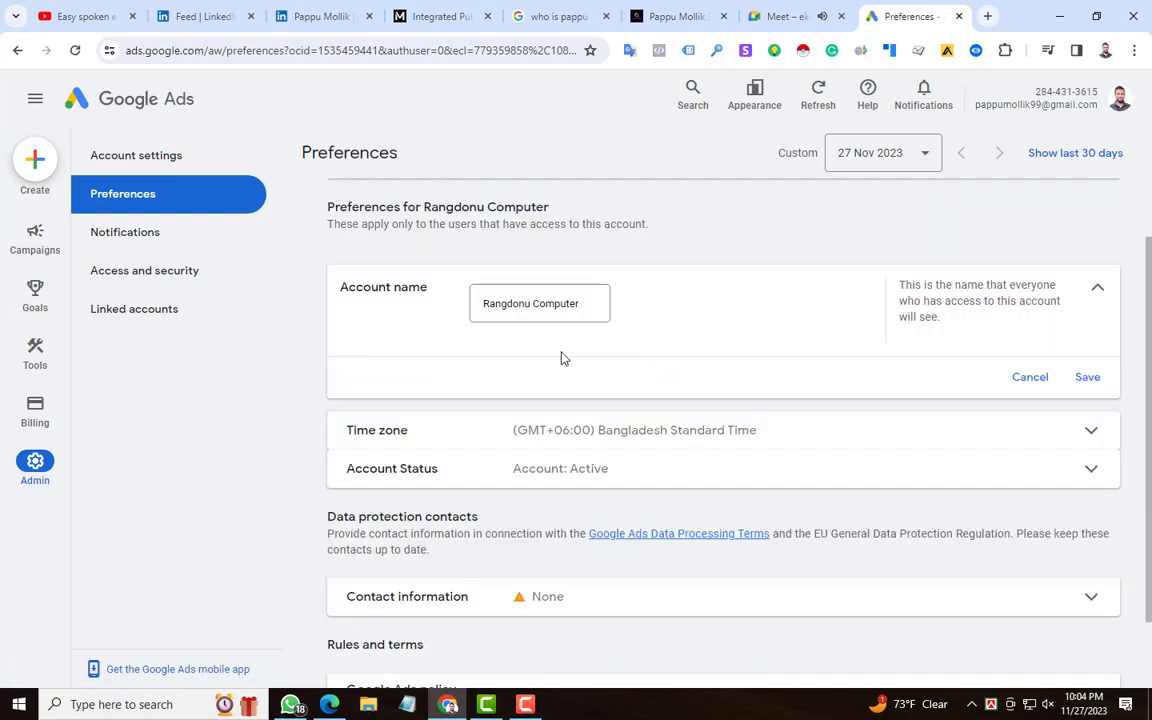
pyautogui.tripleClick(527, 302)
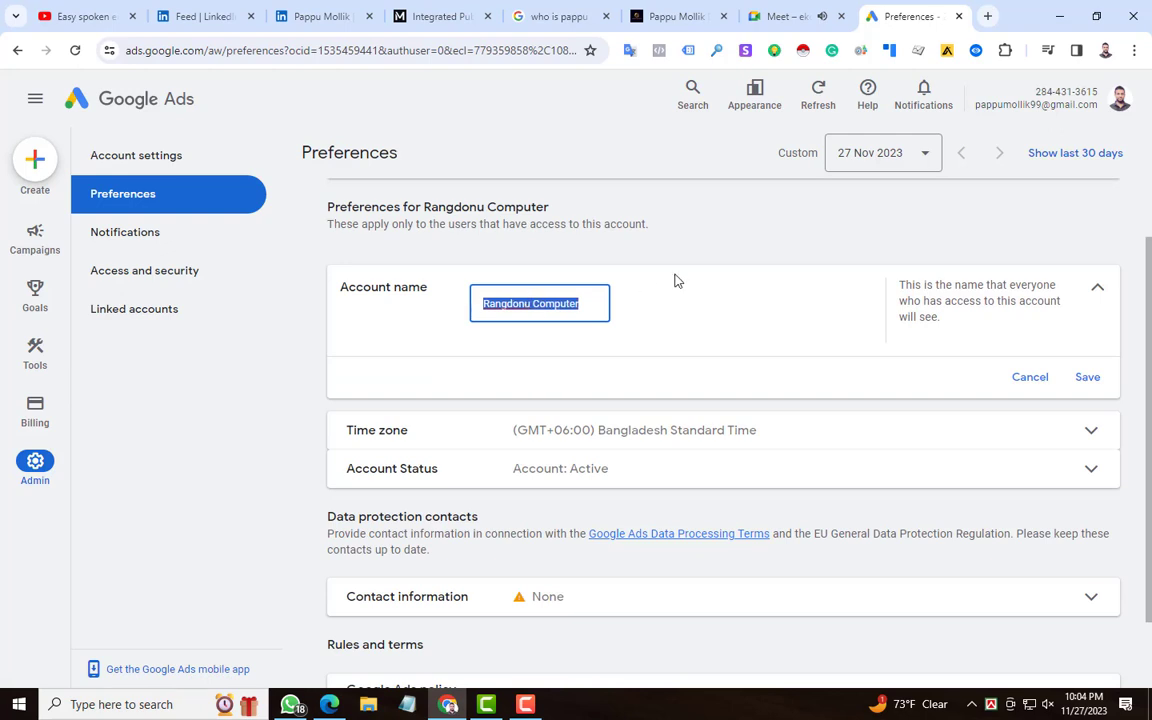
pyautogui.write('Papp')
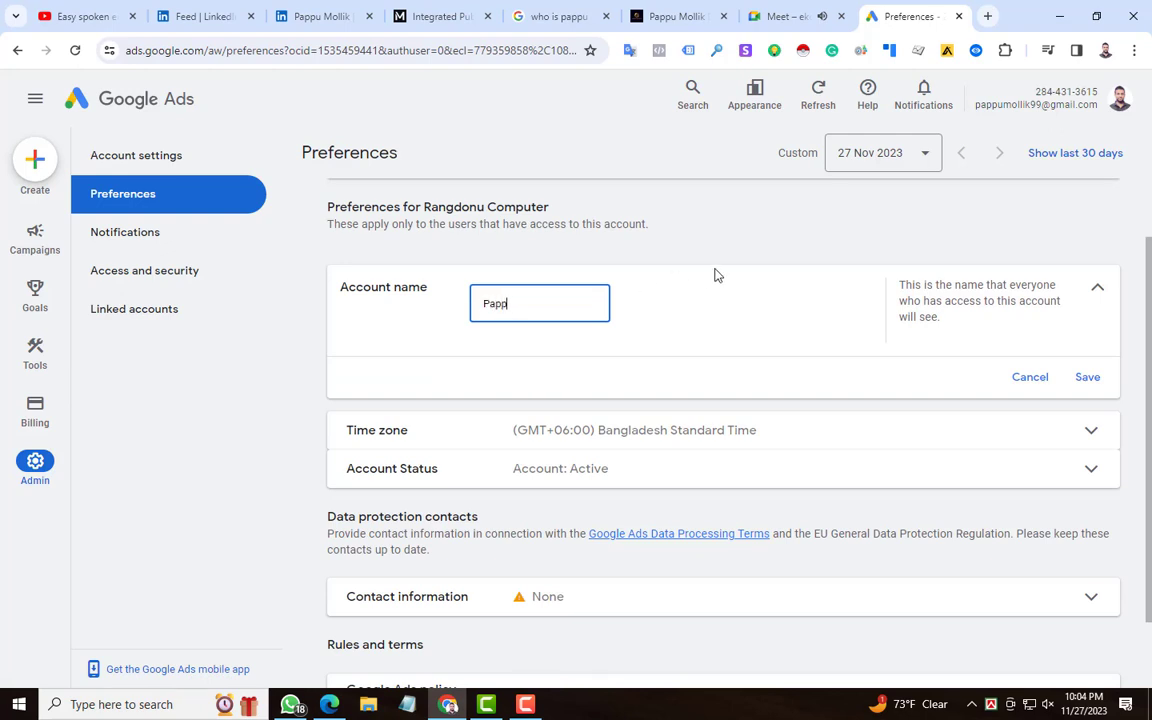
pyautogui.write('u Mollik- Test 022 0')
pyautogui.moveTo(594, 304); pyautogui.dragTo(578, 305)
pyautogui.click(1083, 376)
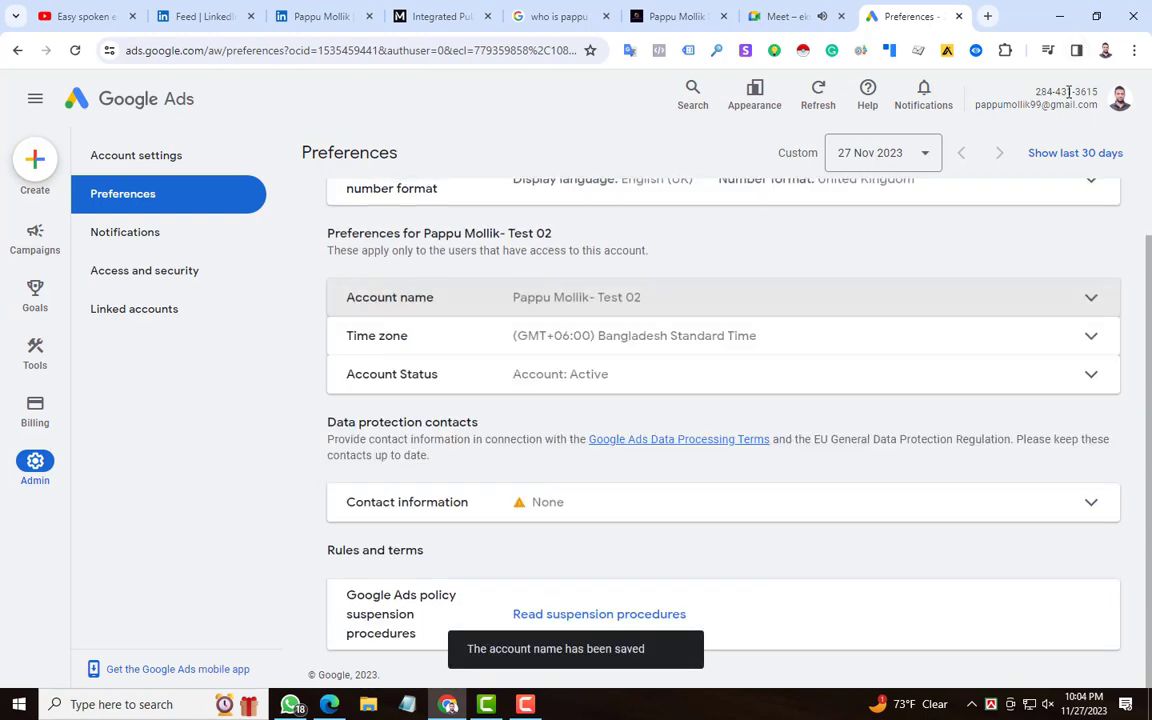
# Step: Review the account preferences and reload the page to check the account name beside the customer ID
pyautogui.scroll(3, 534, 358)
pyautogui.scroll(-3, 536, 354)
pyautogui.scroll(3, 535, 347)
pyautogui.scroll(-3, 532, 352)
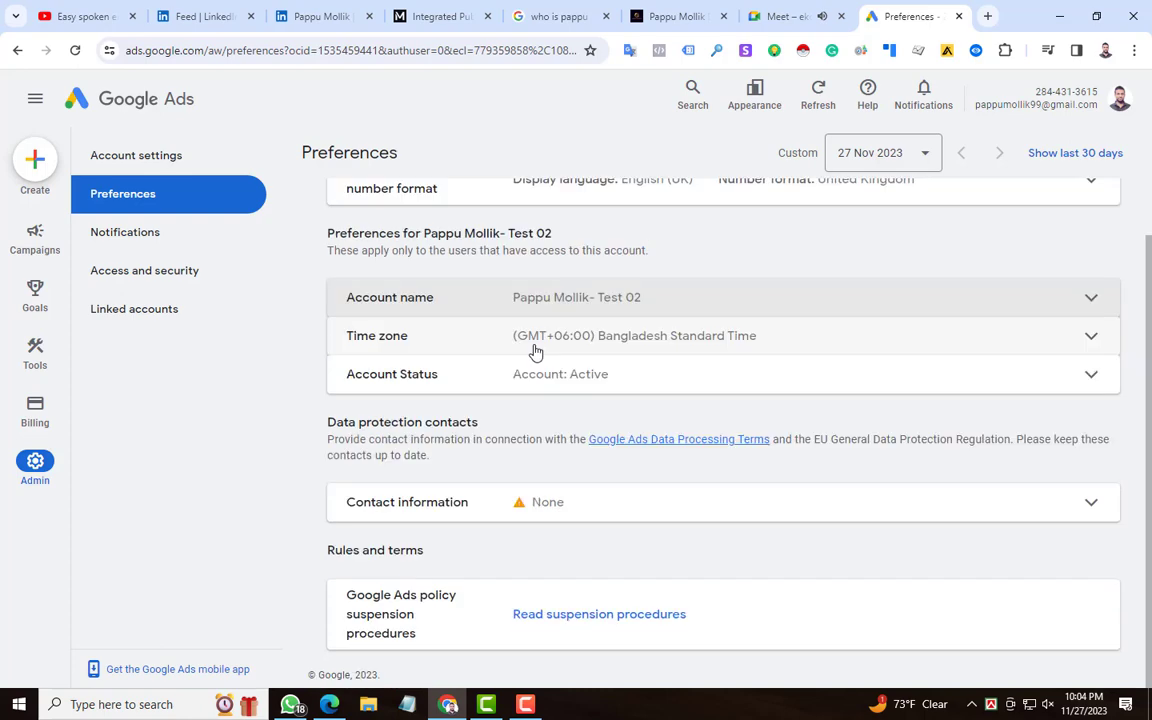
pyautogui.scroll(3, 533, 356)
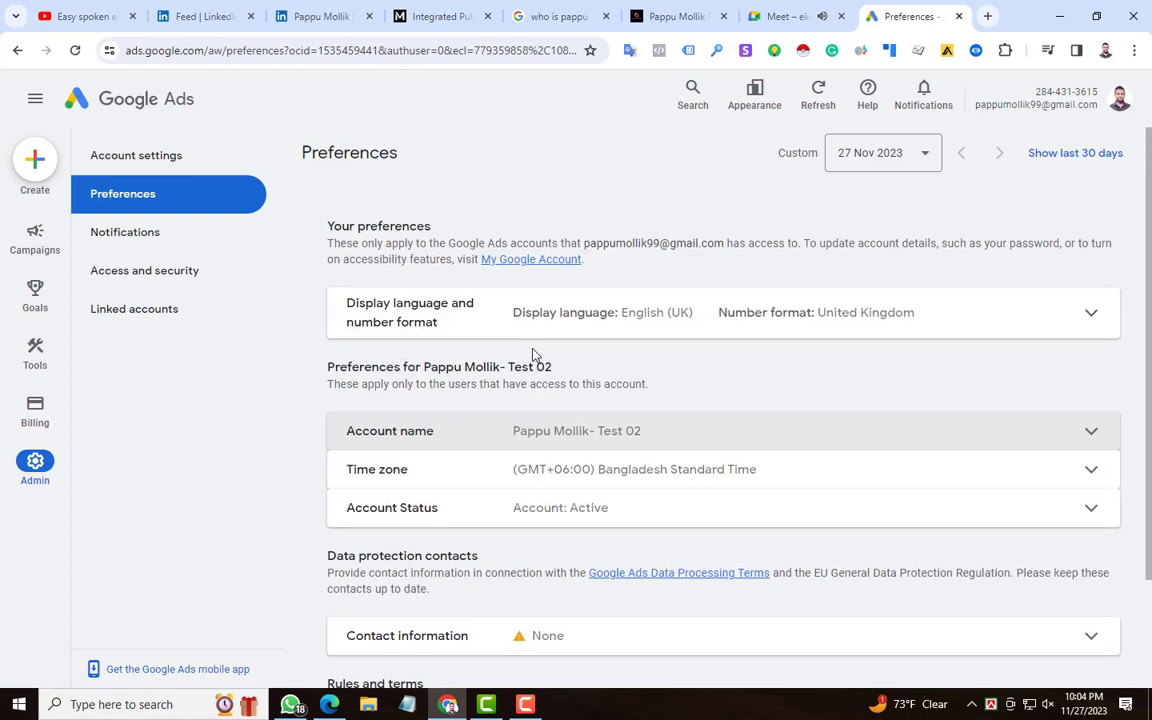
pyautogui.click(76, 50)
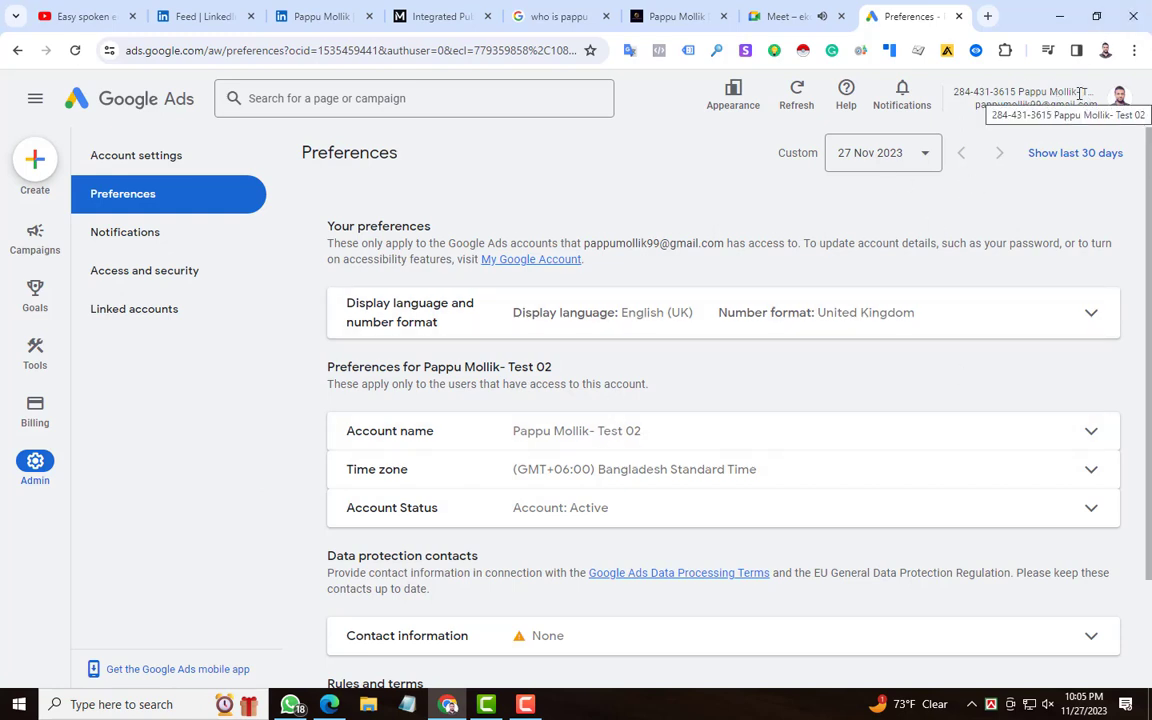
# Step: Rename the account to "Digital Marketer - Demo" and save the change
pyautogui.moveTo(584, 464); pyautogui.dragTo(545, 464)
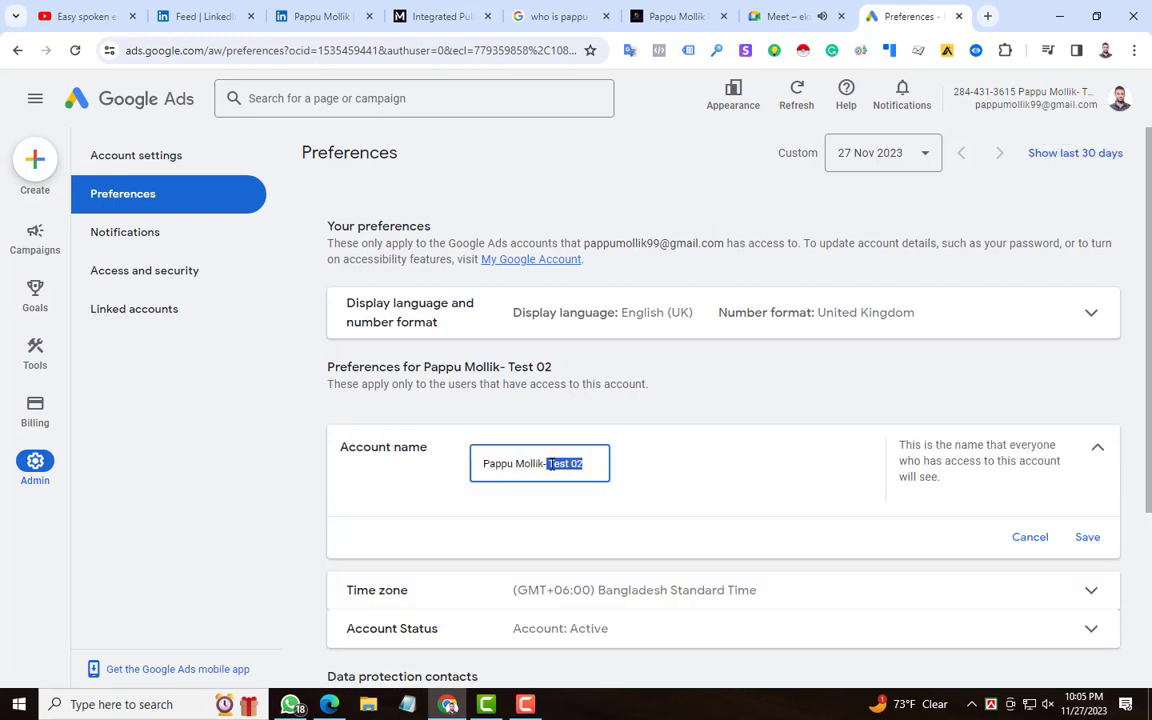
pyautogui.press('BackSpace')
pyautogui.press('BackSpace')
pyautogui.press('BackSpace')
pyautogui.press('BackSpace')
pyautogui.press('BackSpace')
pyautogui.press('BackSpace')
pyautogui.press('BackSpace')
pyautogui.press('BackSpace')
pyautogui.press('BackSpace')
pyautogui.press('BackSpace')
pyautogui.press('BackSpace')
pyautogui.press('BackSpace')
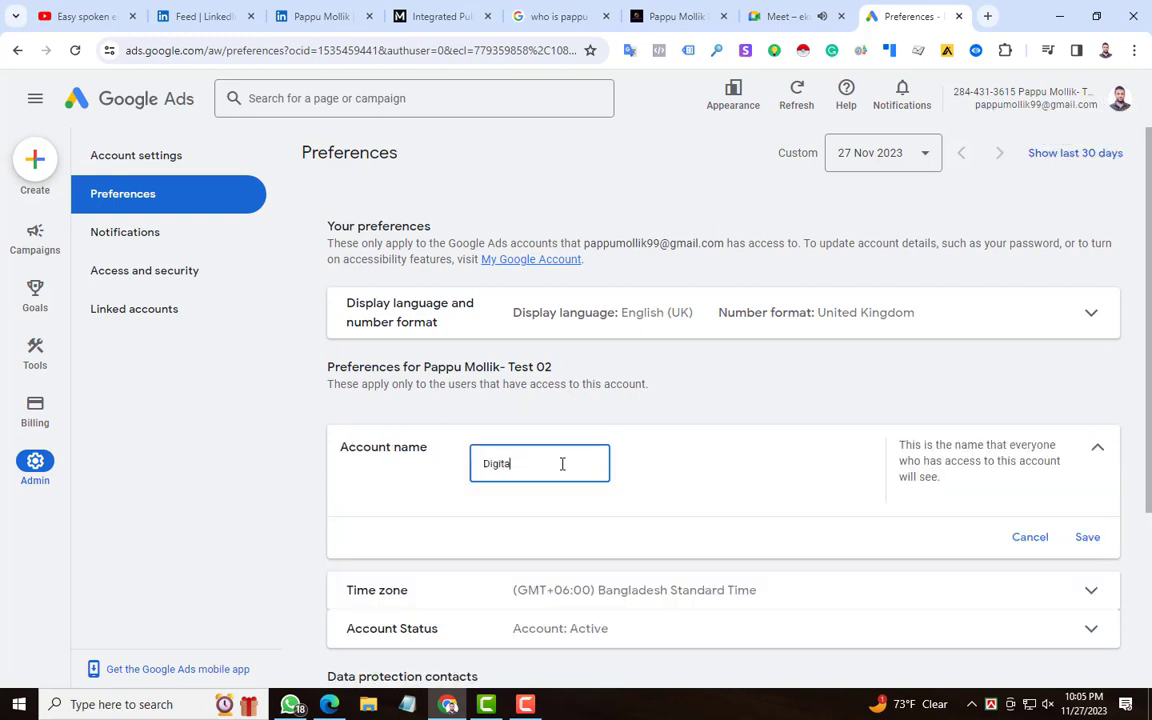
pyautogui.write('Digital Marketer - Demo')
pyautogui.click(1087, 537)
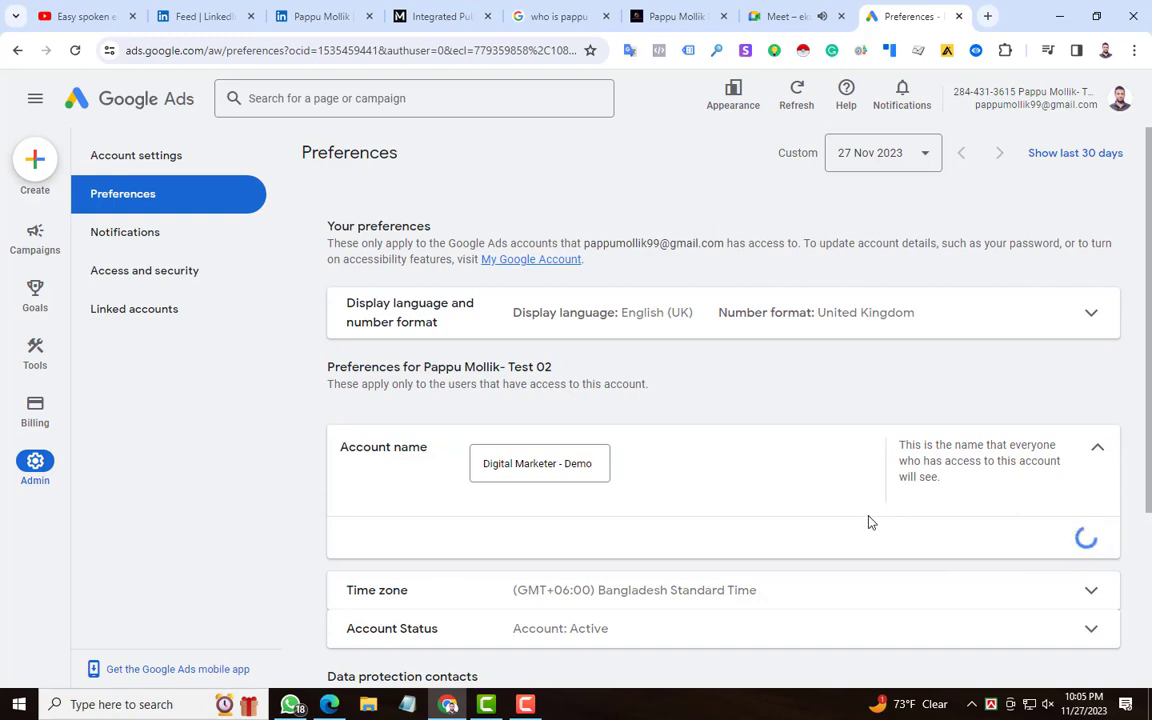